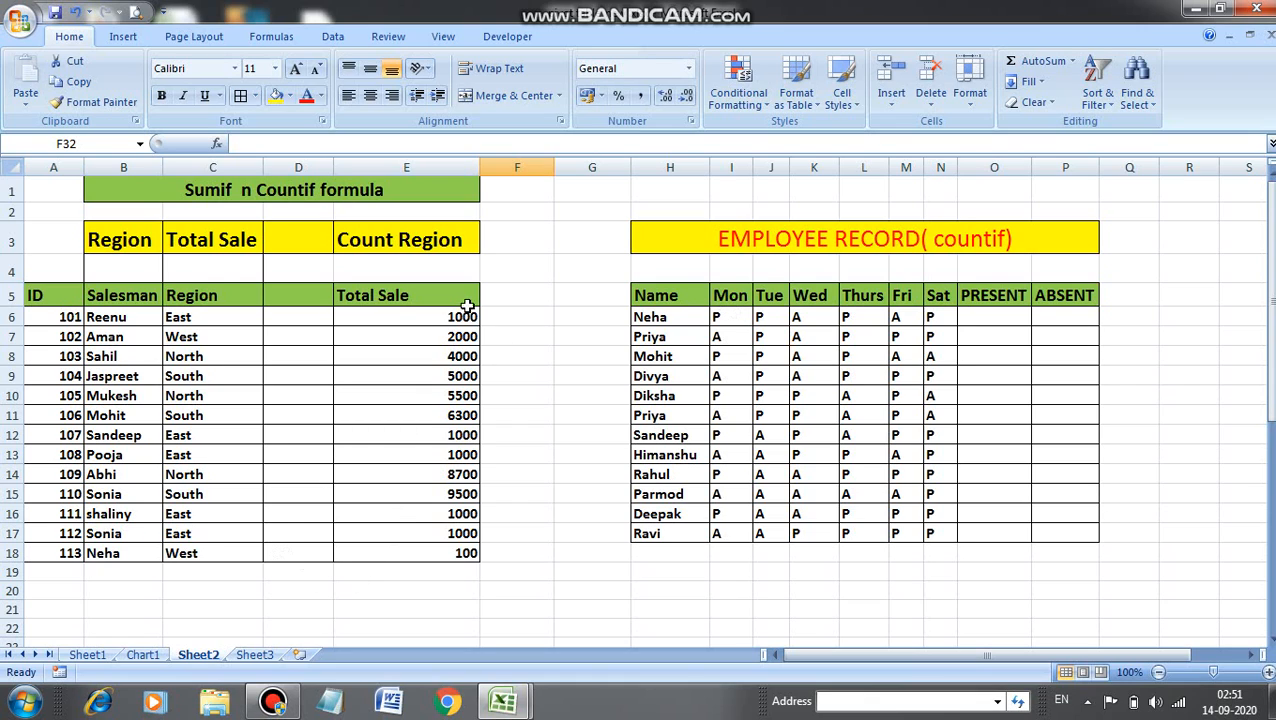
# Enter a SUM formula below the Total Sale column totalling E6:E18.
pyautogui.click(361, 573)
pyautogui.write('=sum')
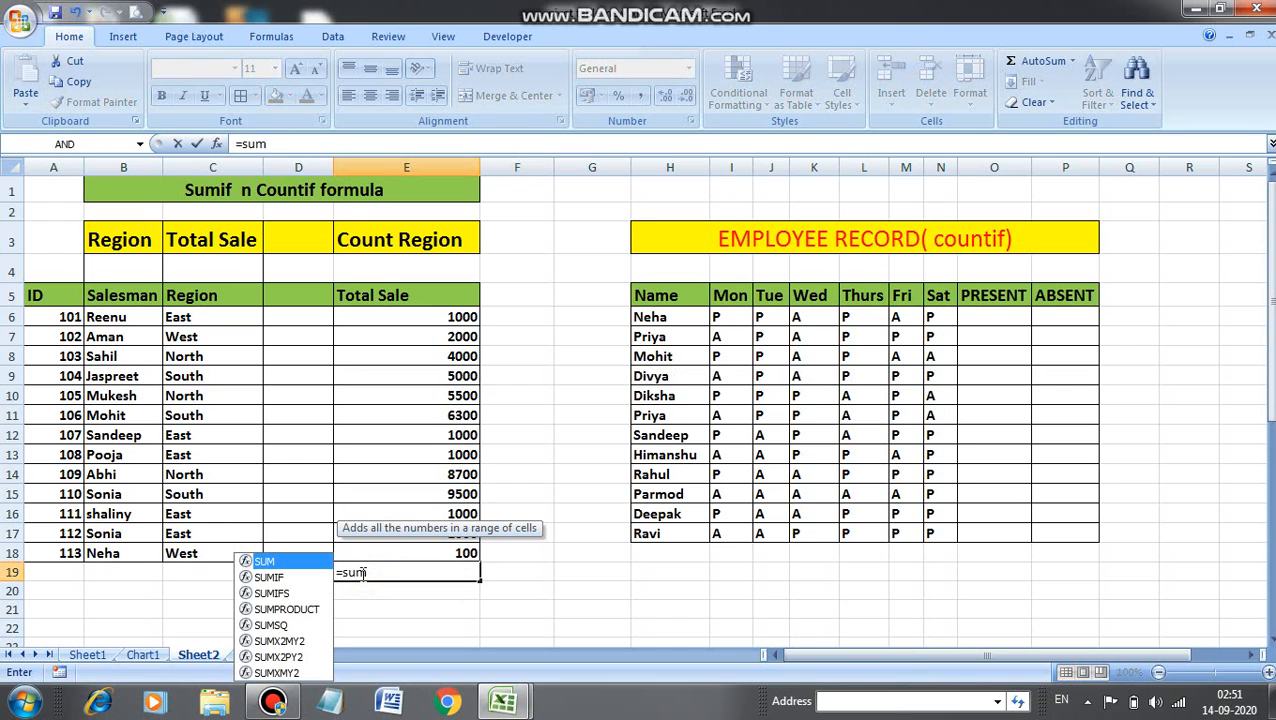
pyautogui.press('Tab')
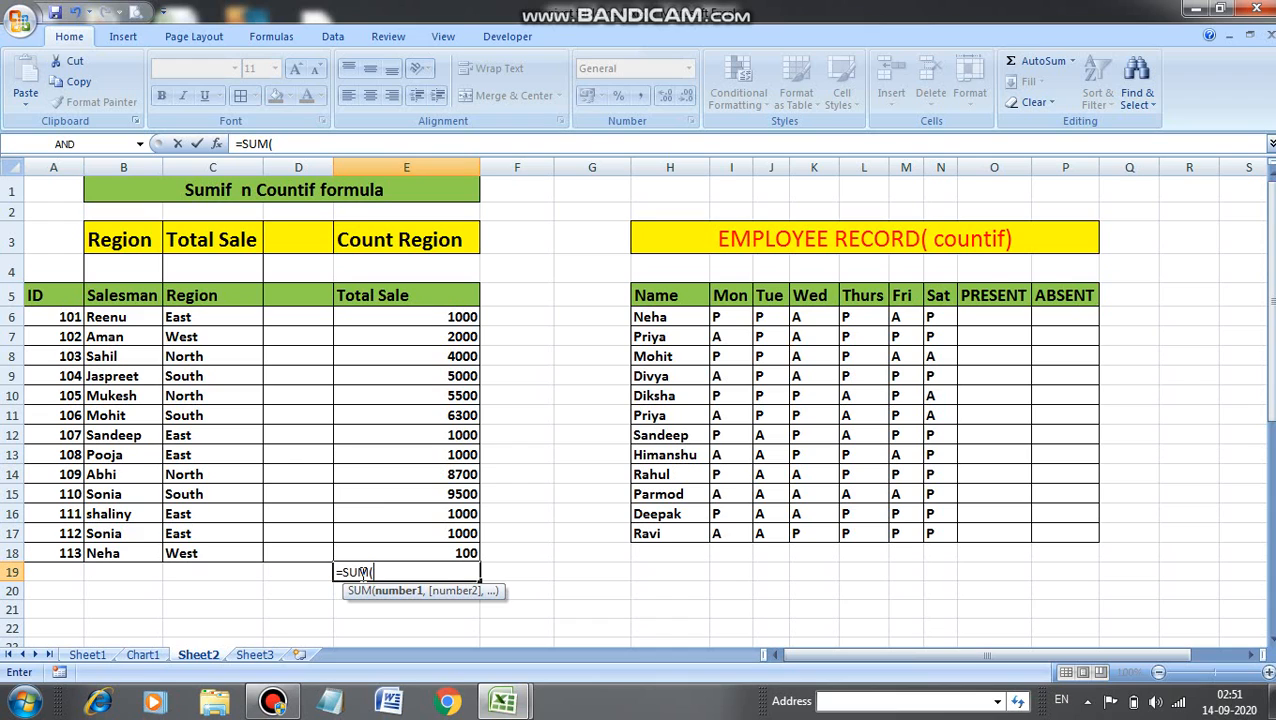
pyautogui.moveTo(441, 312); pyautogui.dragTo(465, 570)
pyautogui.click(464, 535)
pyautogui.moveTo(462, 316); pyautogui.dragTo(449, 551)
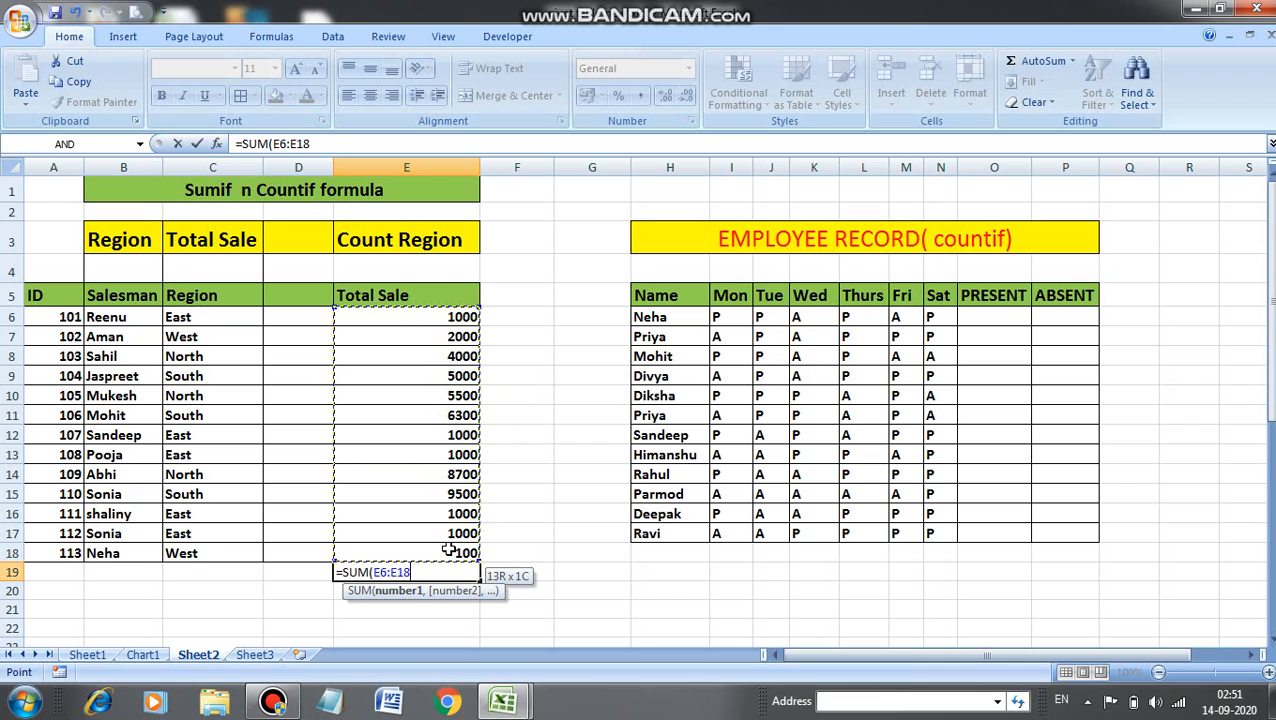
pyautogui.write(')')
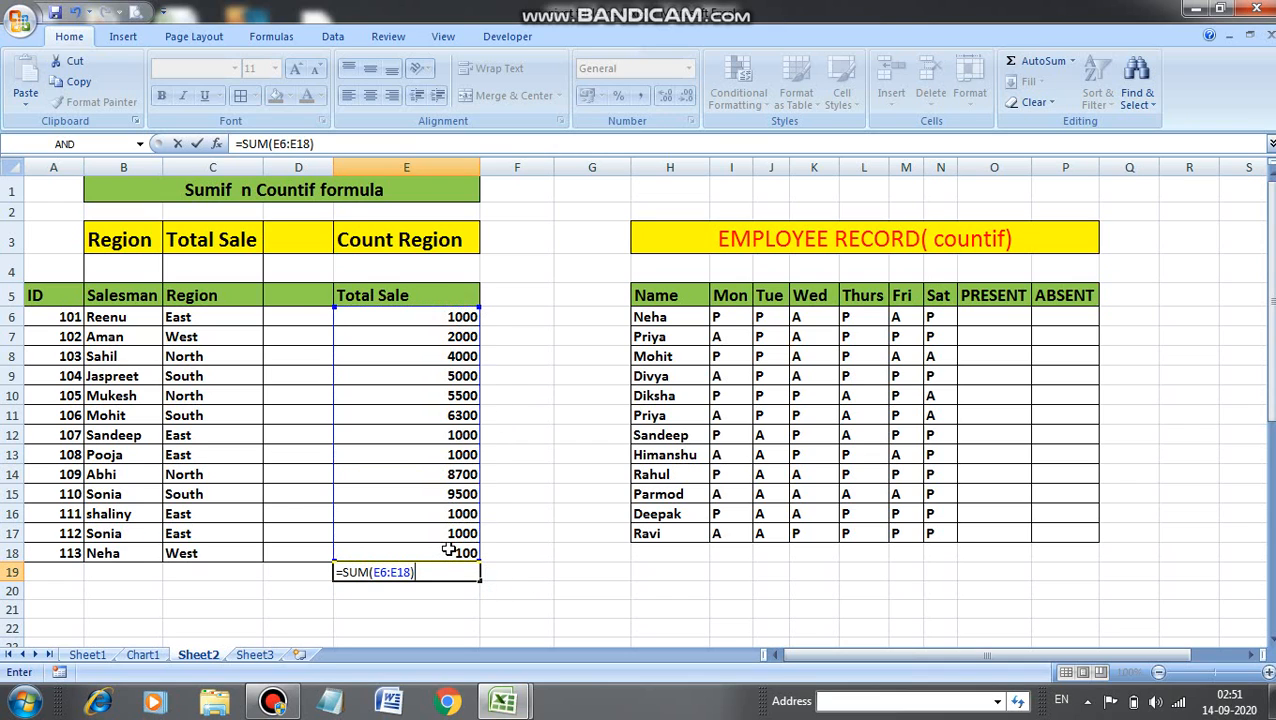
pyautogui.press('Return')
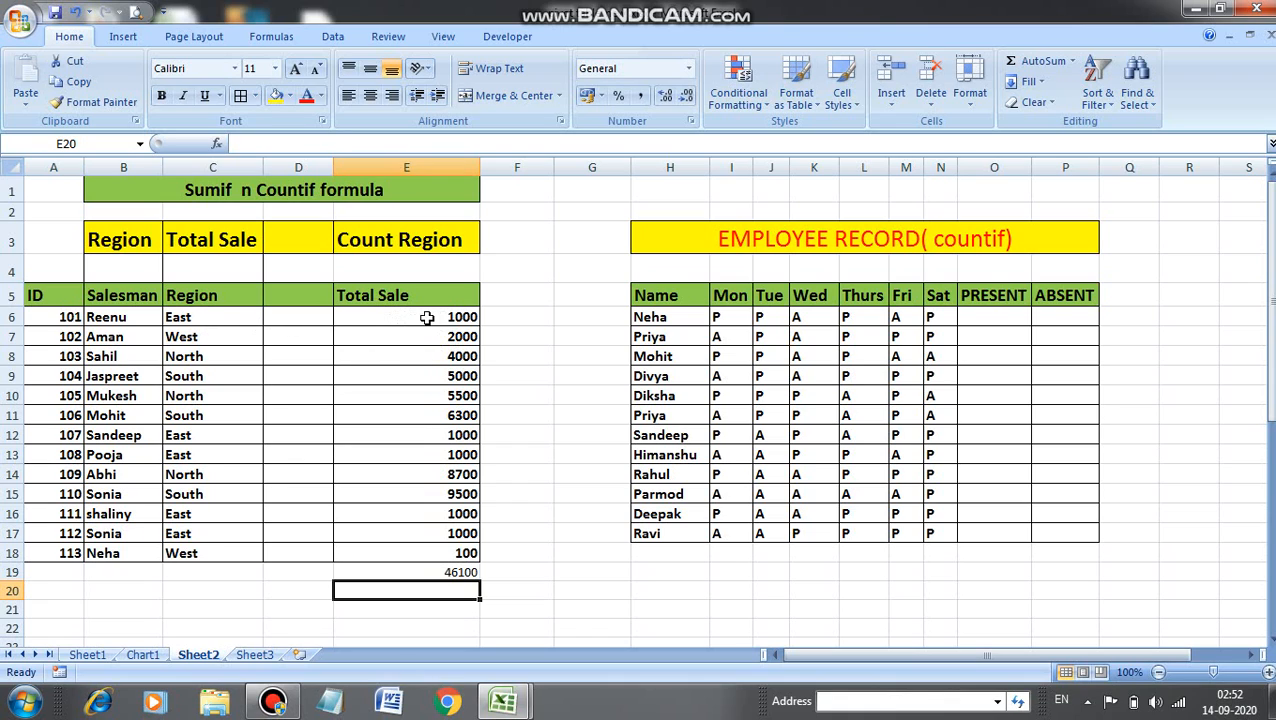
# Examine which rows in the Region column are East.
pyautogui.click(218, 317)
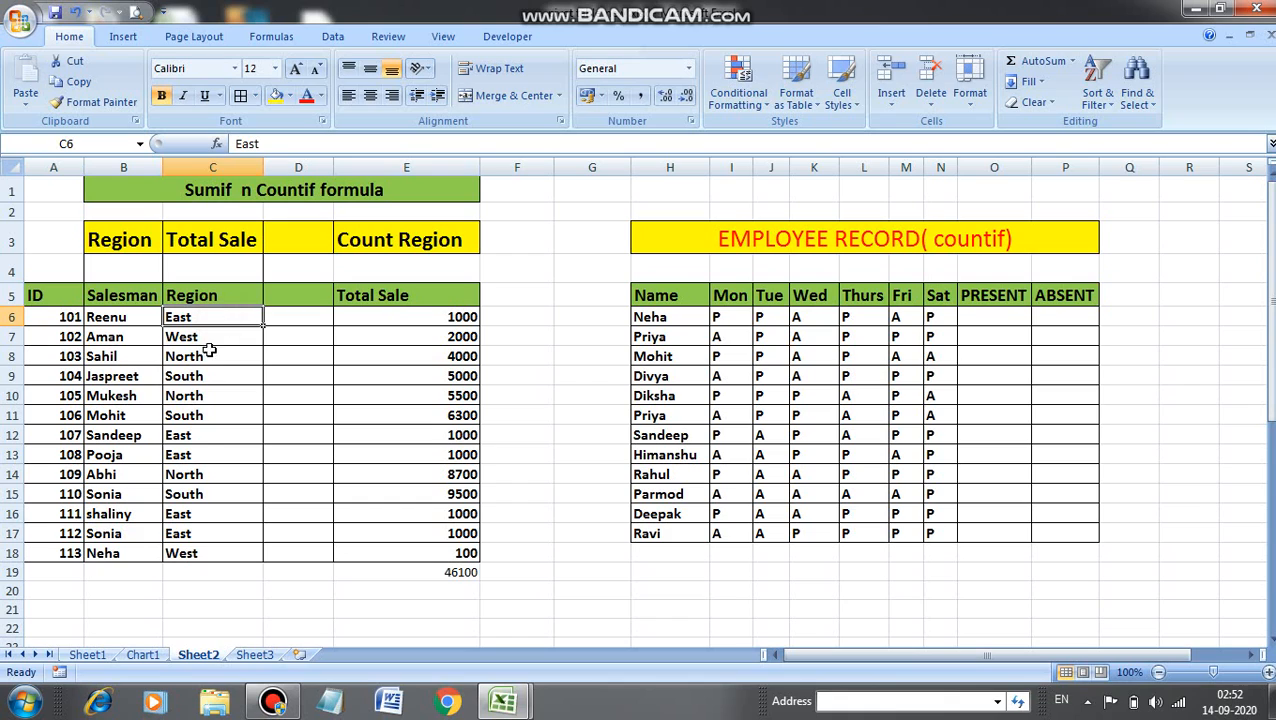
pyautogui.click(200, 435)
pyautogui.click(197, 460)
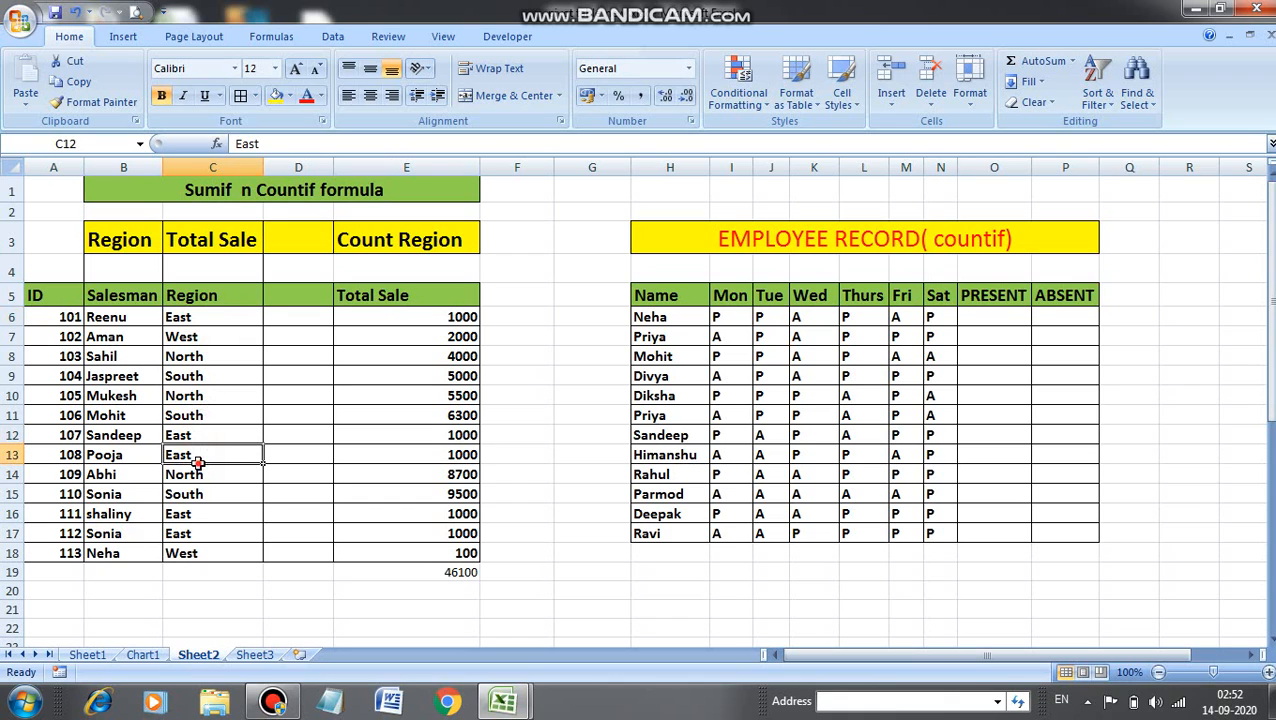
pyautogui.click(190, 510)
pyautogui.click(192, 529)
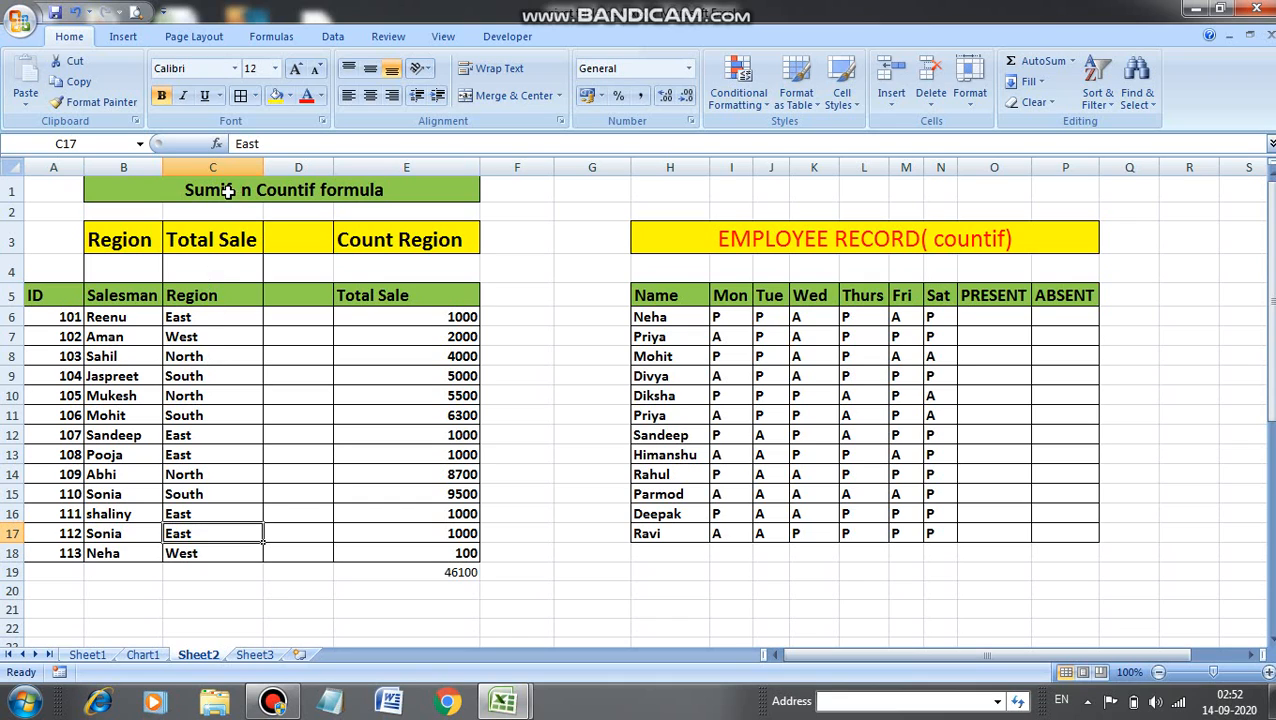
# Enter =SUMIF(C6:C18,B4,E6:E18) in the Total Sale cell under the heading.
pyautogui.click(203, 268)
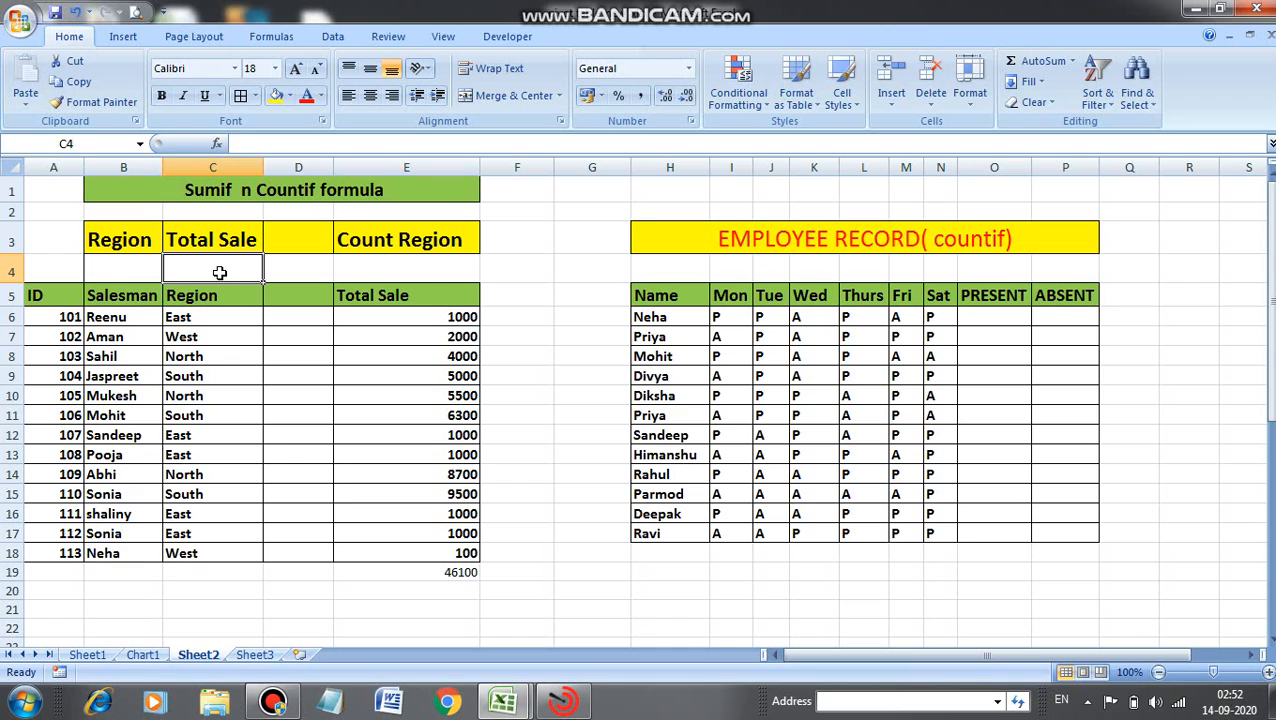
pyautogui.write('=sumif')
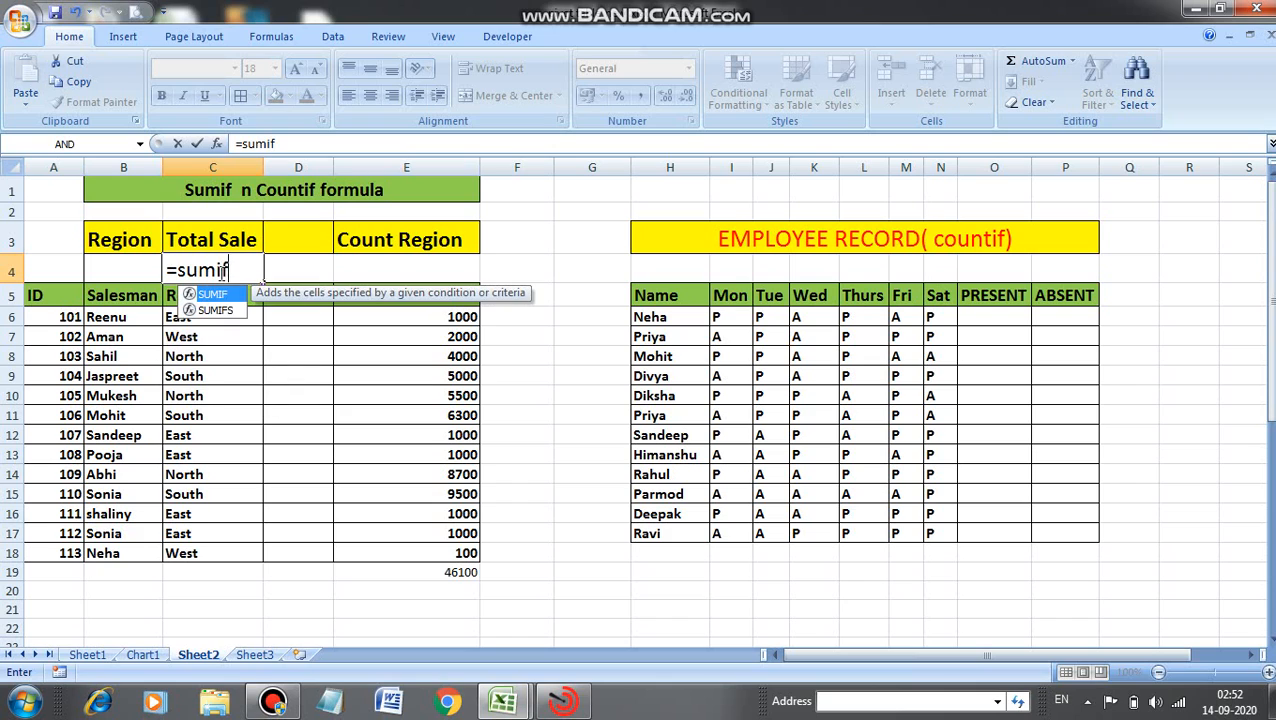
pyautogui.press('Tab')
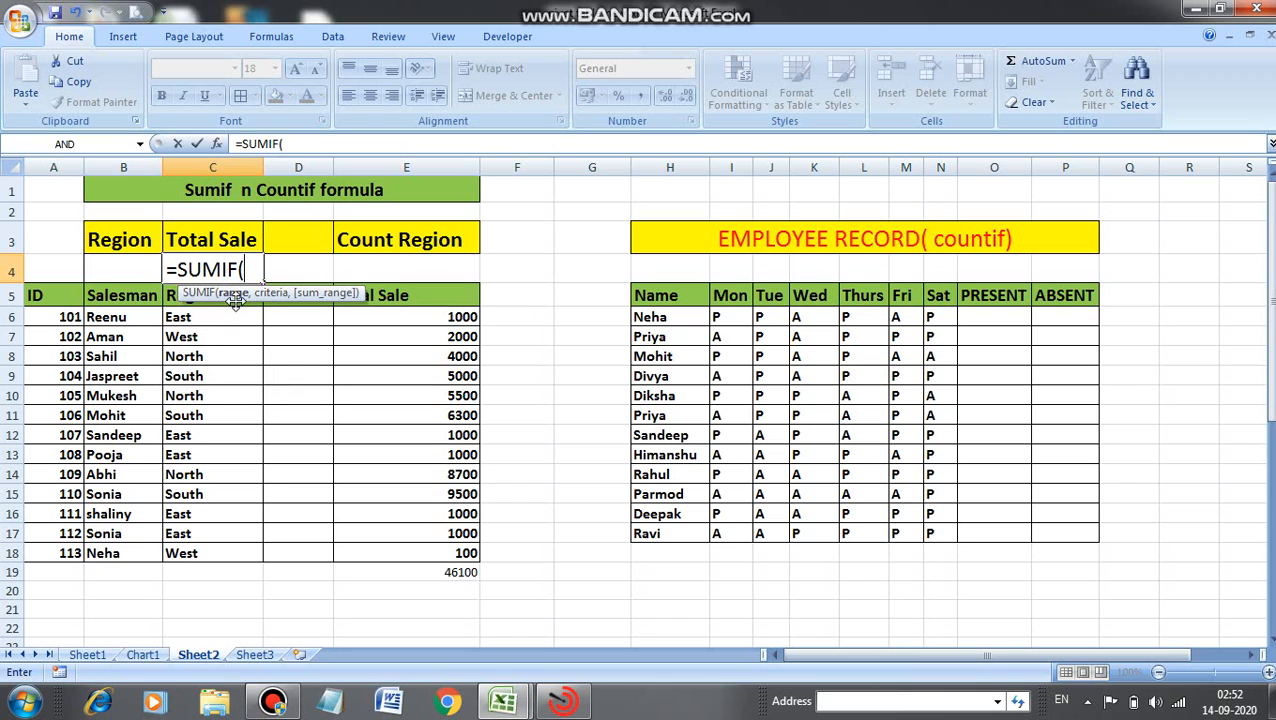
pyautogui.moveTo(208, 315); pyautogui.dragTo(196, 557)
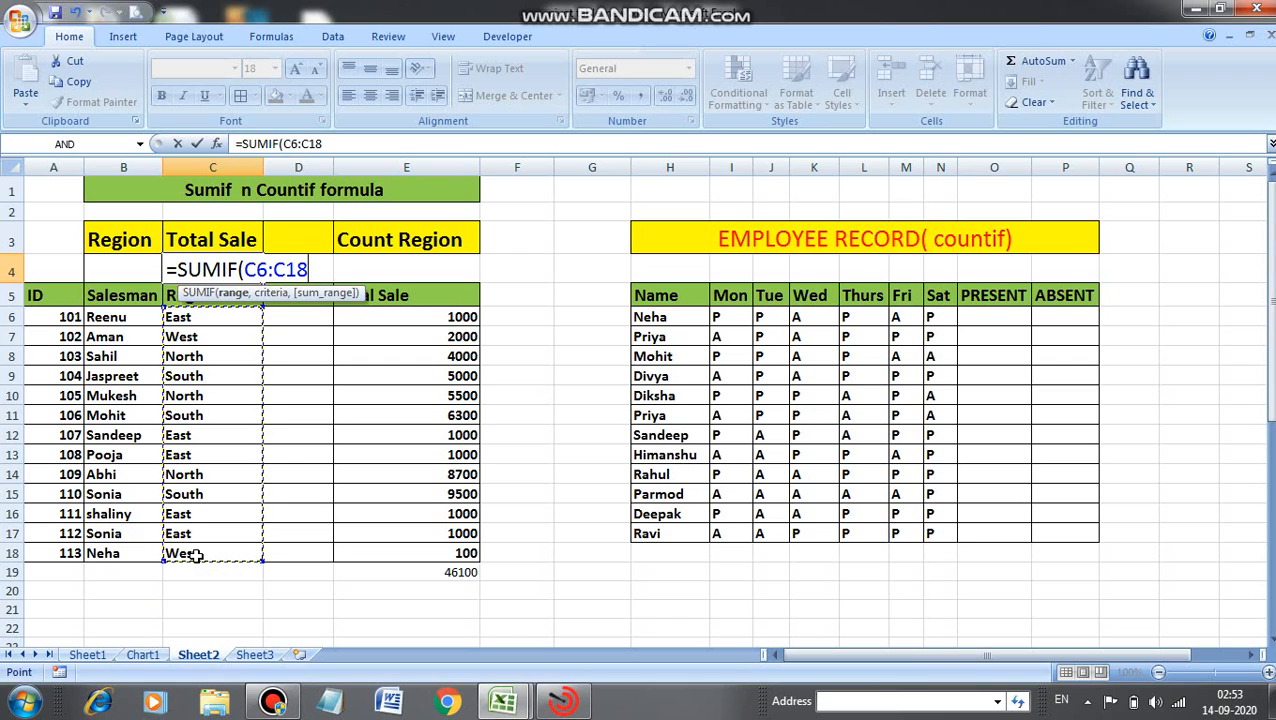
pyautogui.write(',')
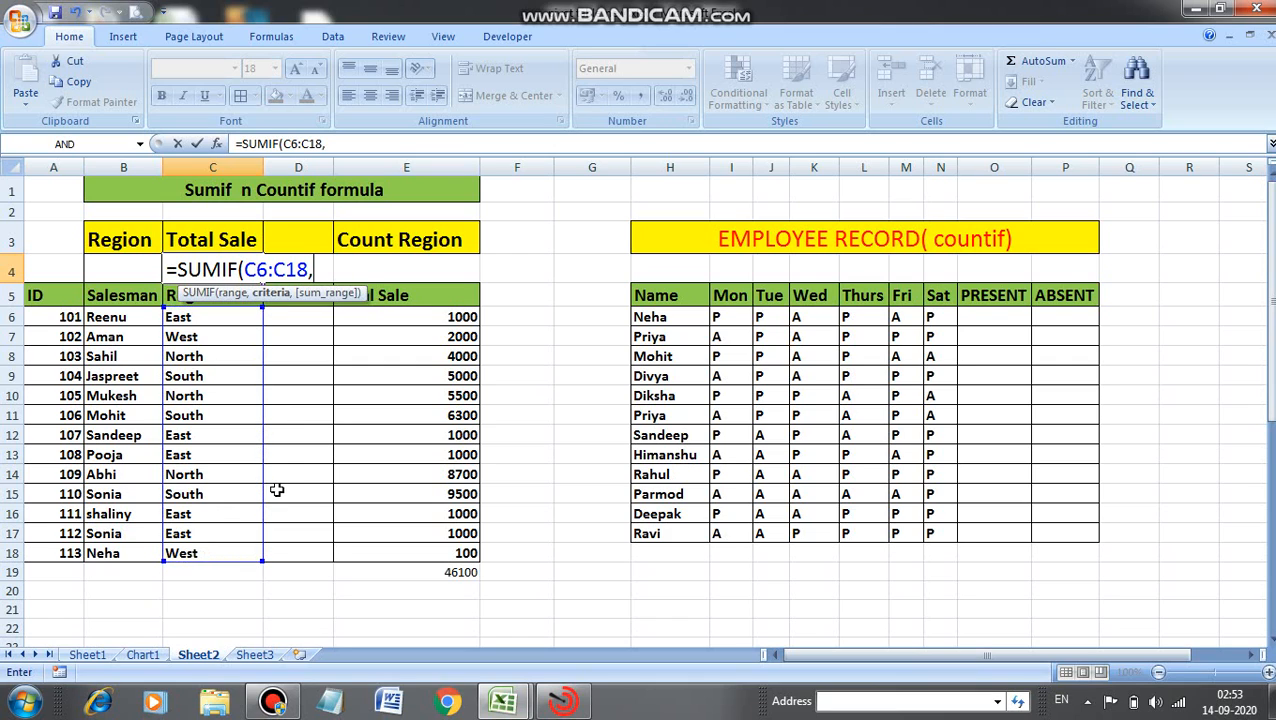
pyautogui.click(142, 265)
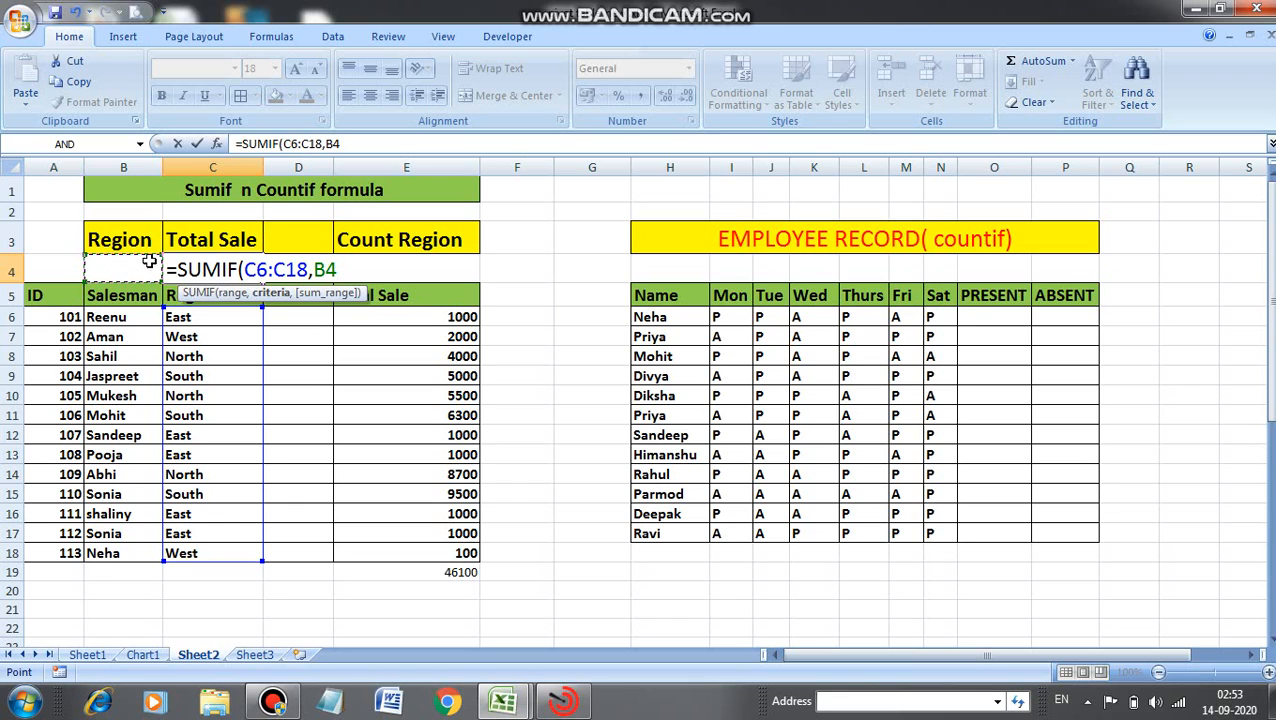
pyautogui.write(',')
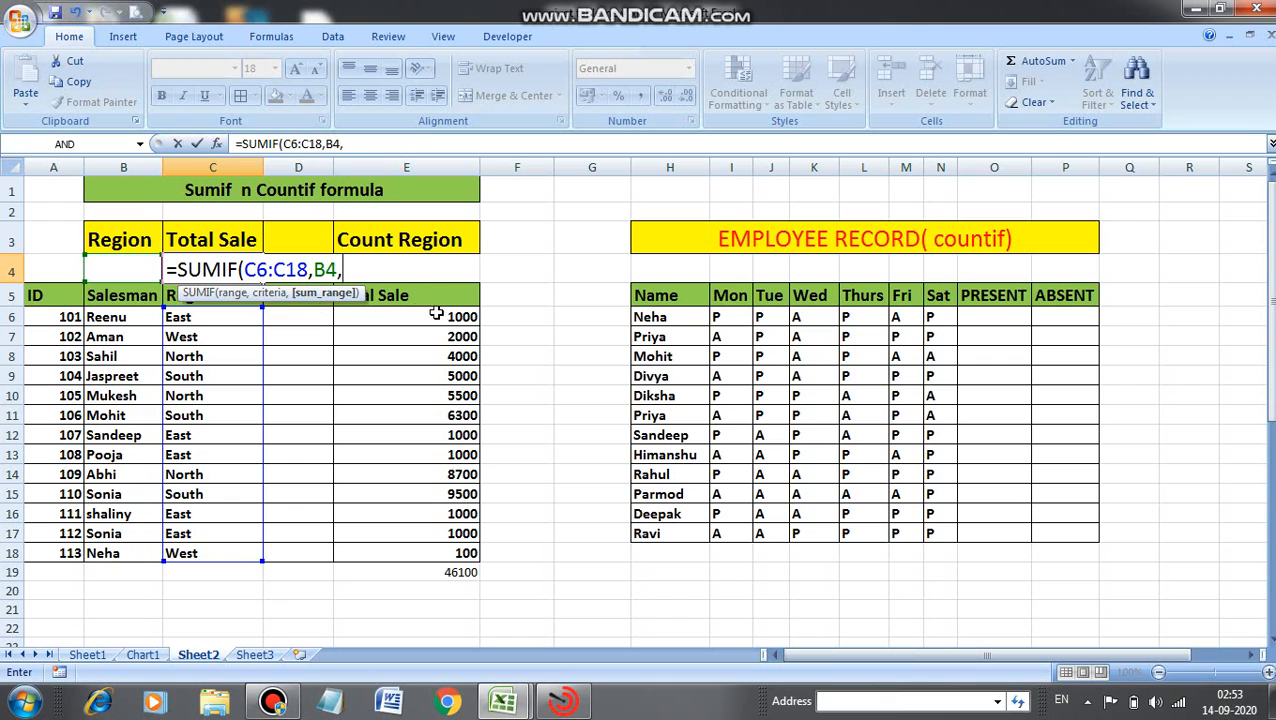
pyautogui.moveTo(440, 318); pyautogui.dragTo(436, 544)
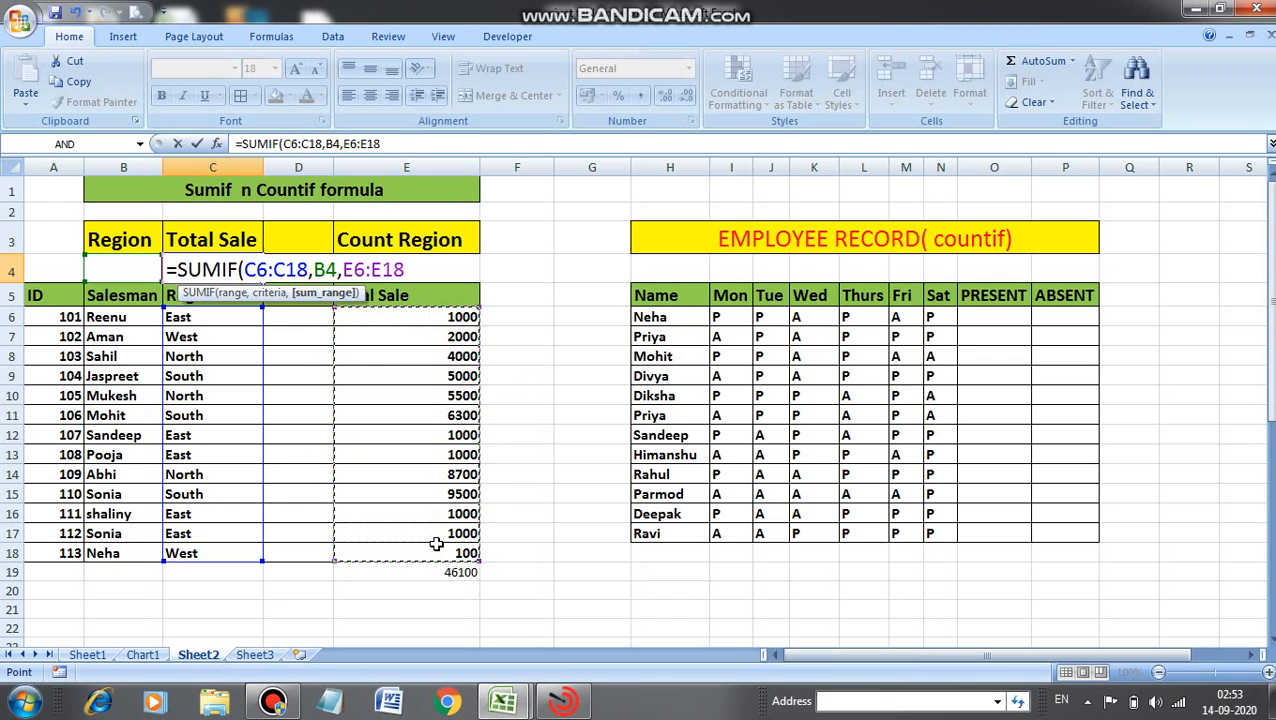
pyautogui.write(')')
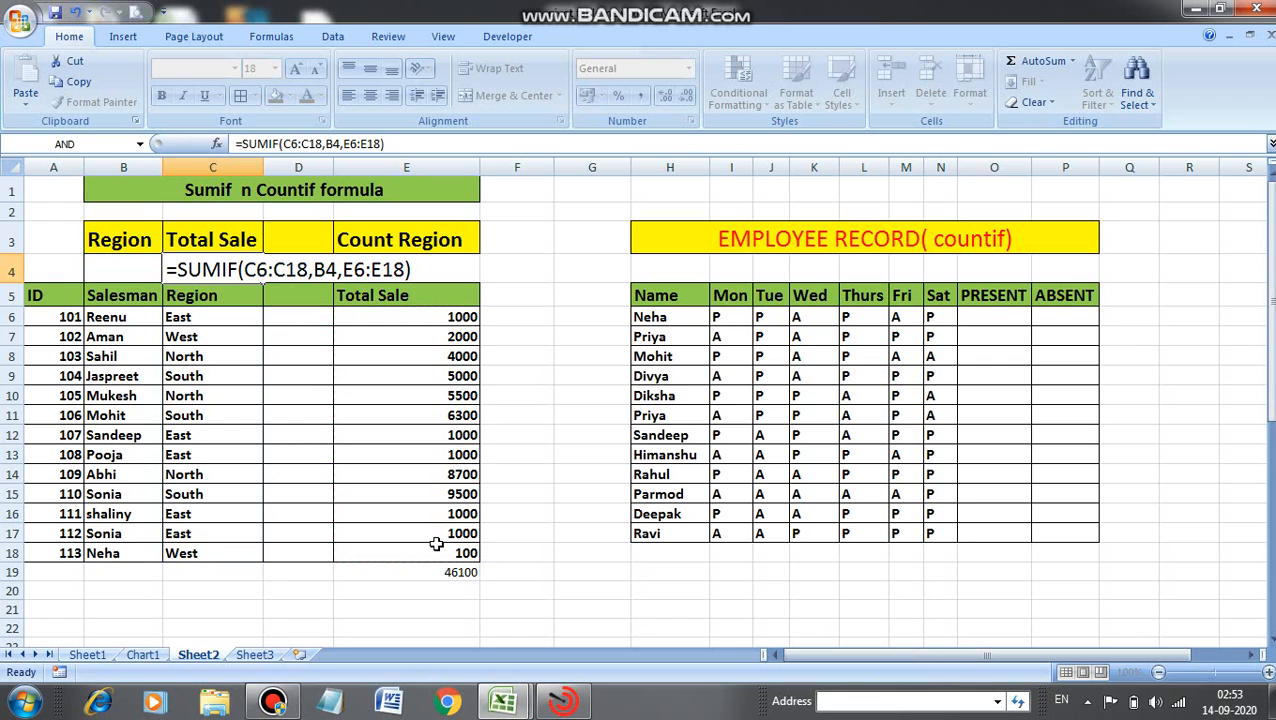
pyautogui.press('Return')
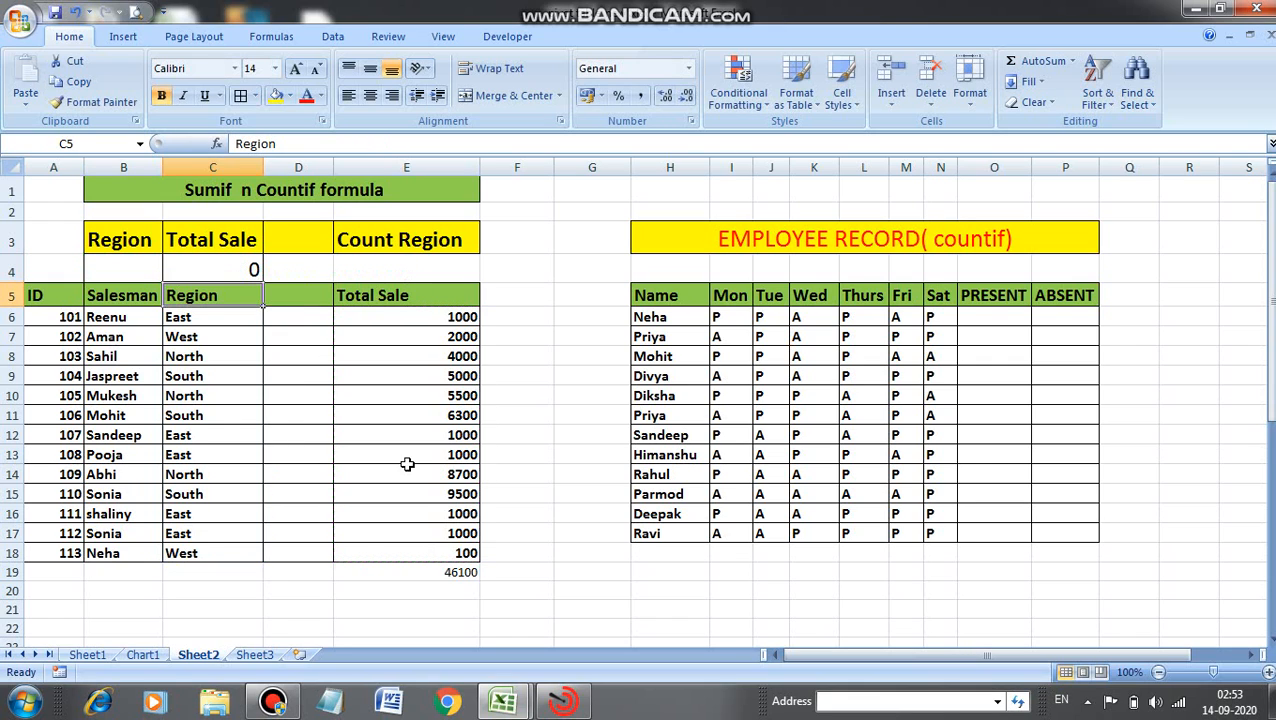
# Enter East as the region criterion in the Region cell B4.
pyautogui.click(250, 268)
pyautogui.click(140, 262)
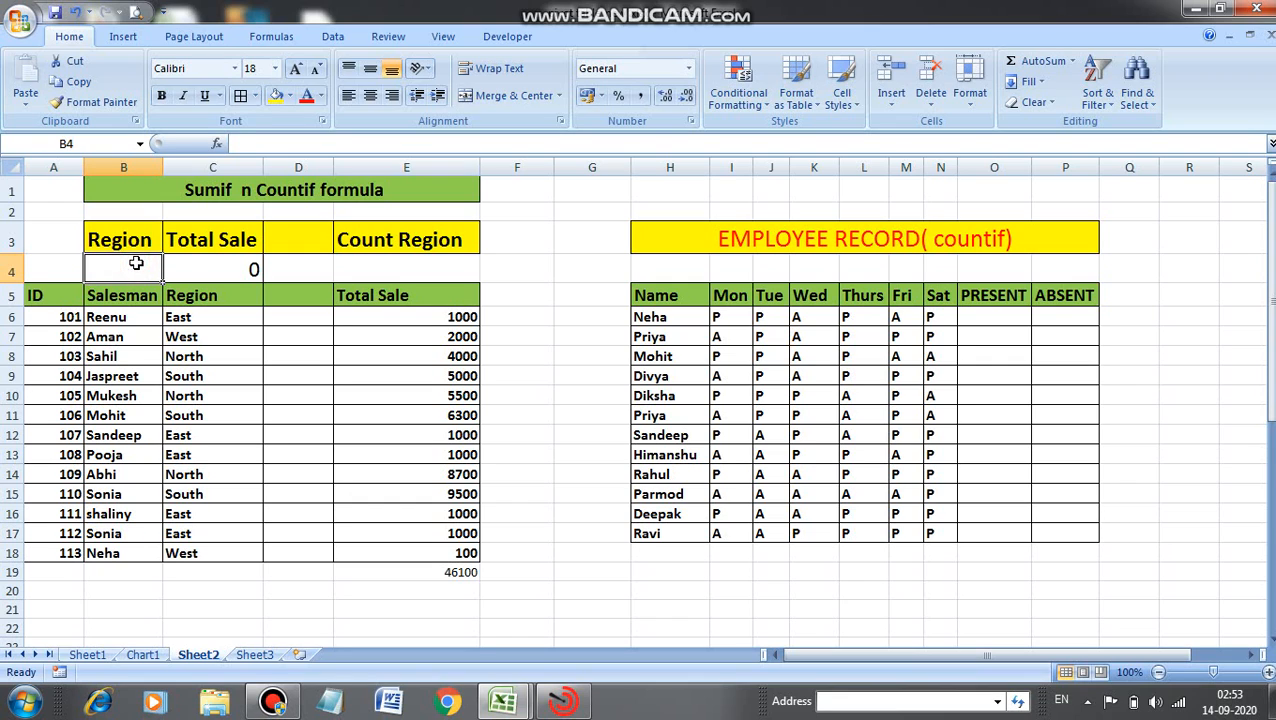
pyautogui.write('East')
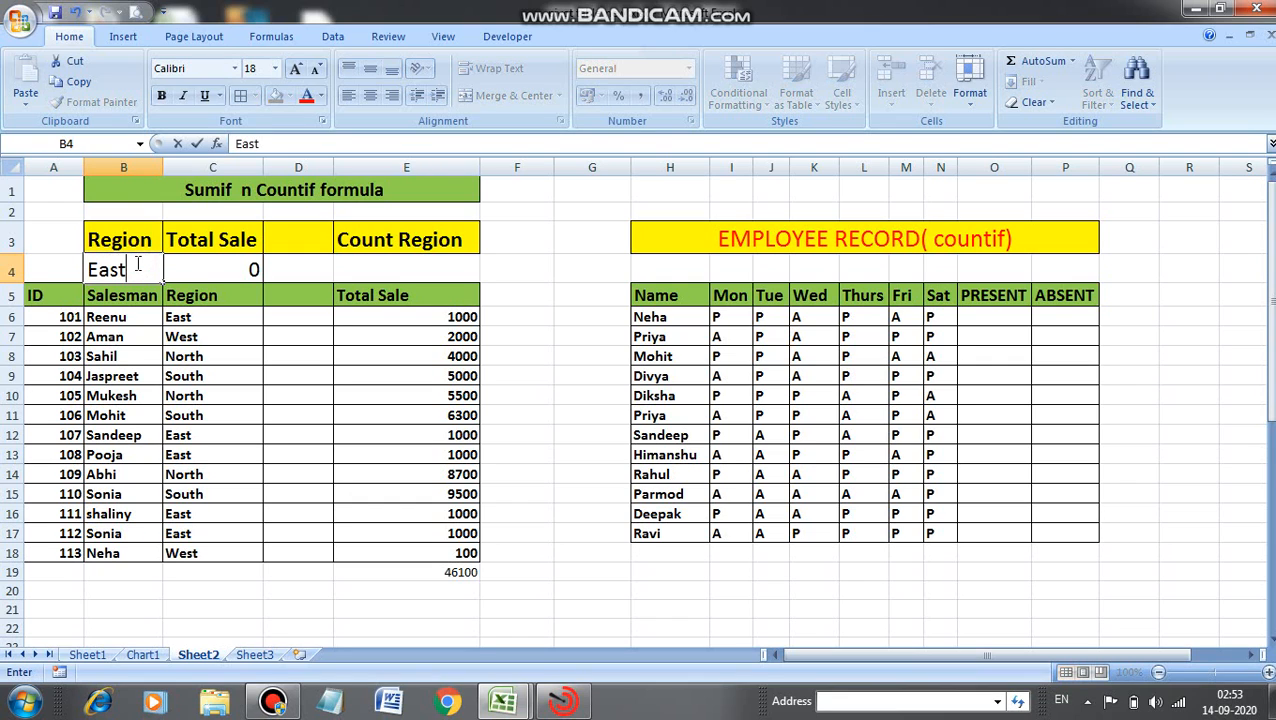
pyautogui.click(219, 269)
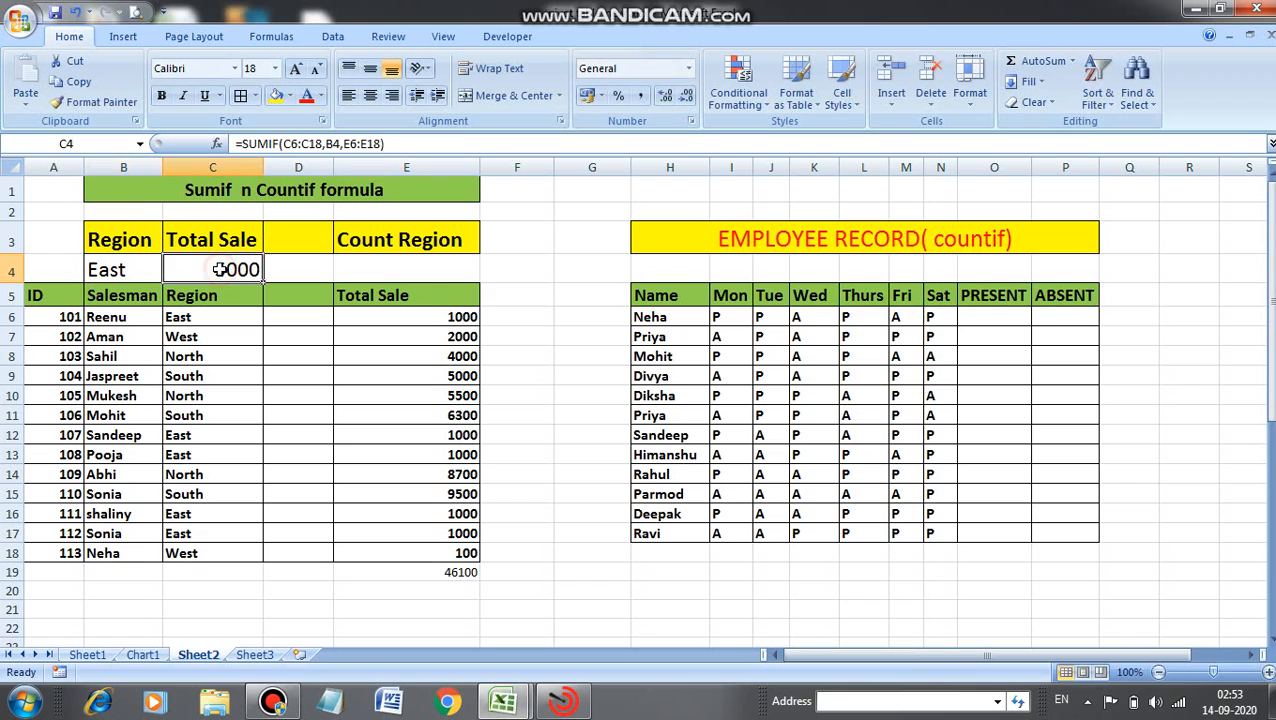
# Check the East rows and their sales against the SUMIF result.
pyautogui.click(203, 316)
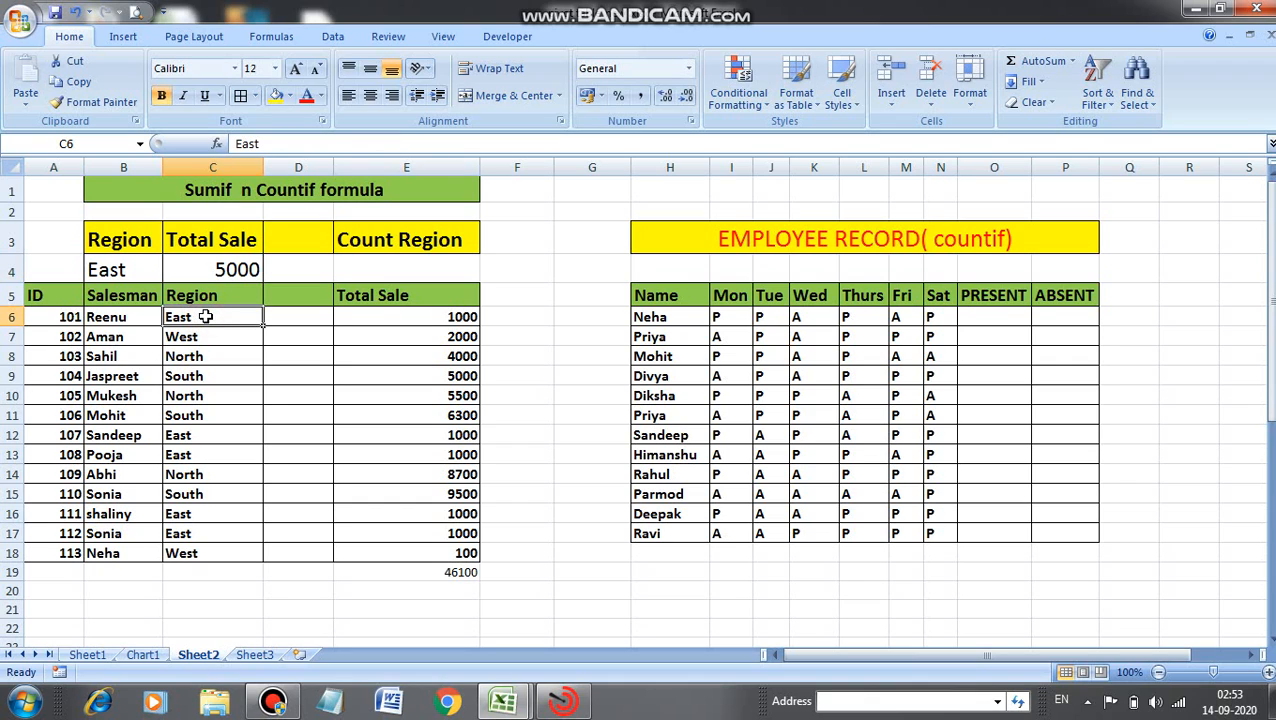
pyautogui.click(188, 437)
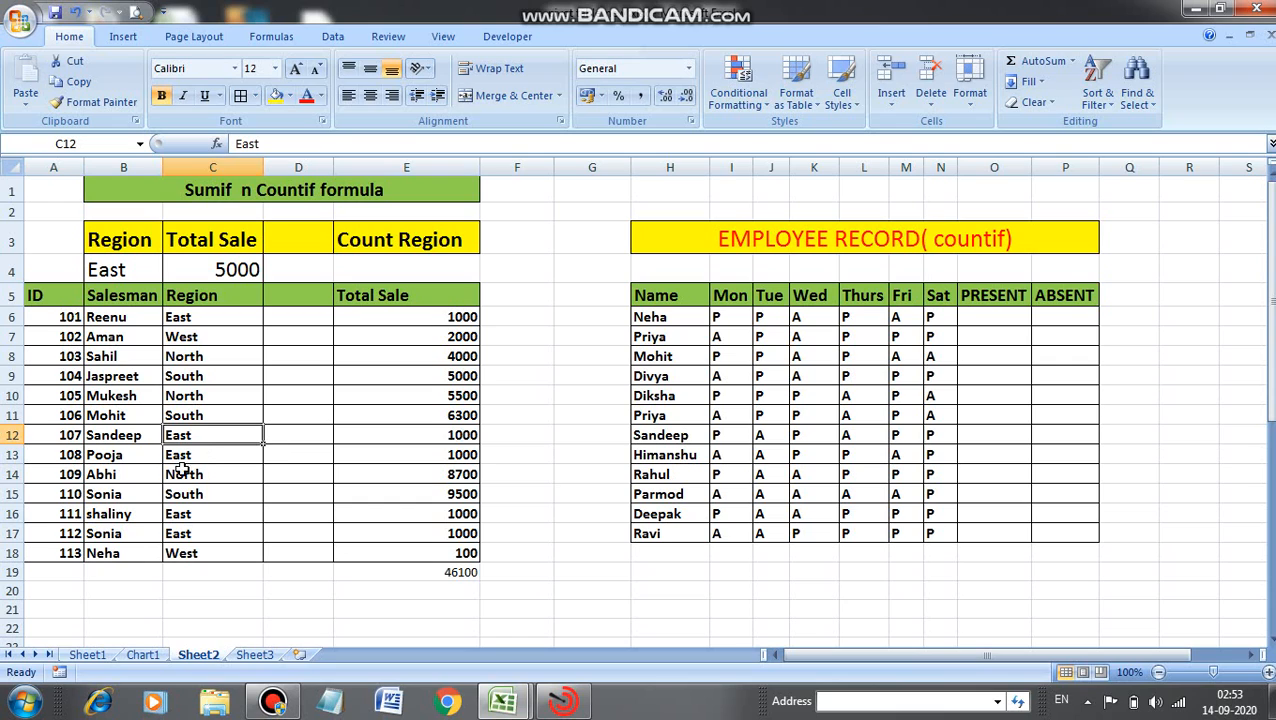
pyautogui.click(197, 458)
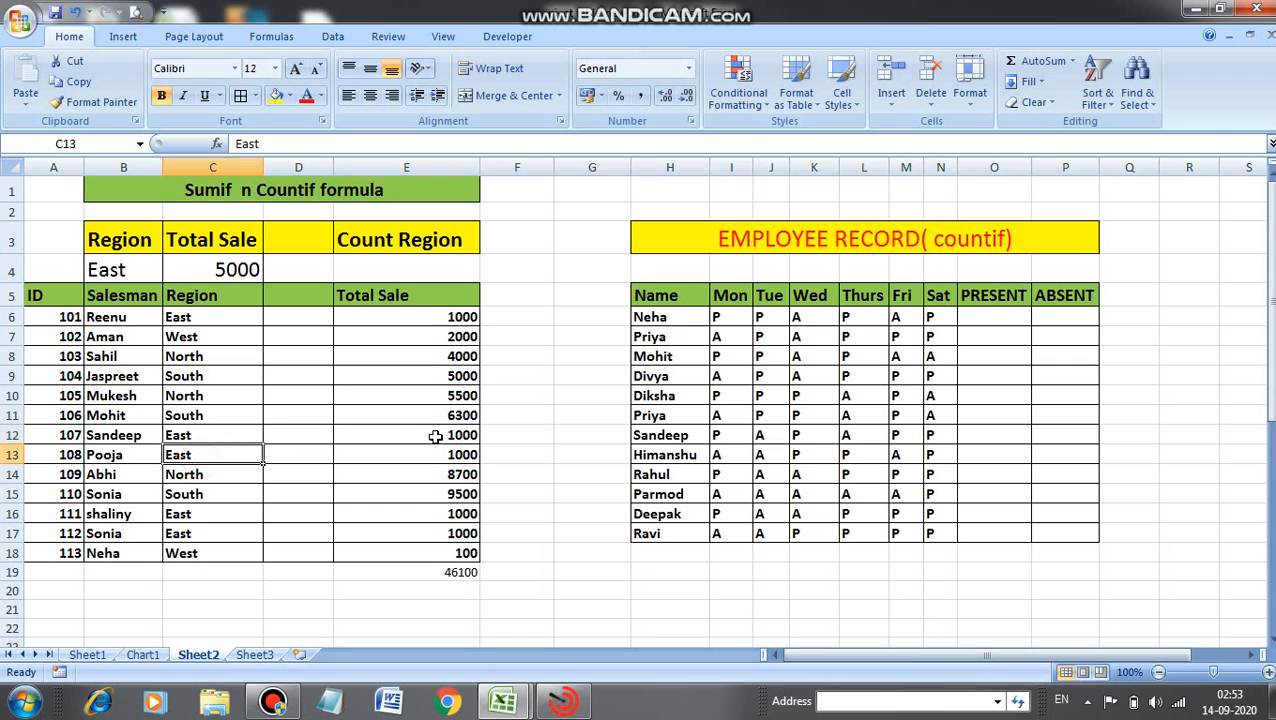
pyautogui.click(221, 513)
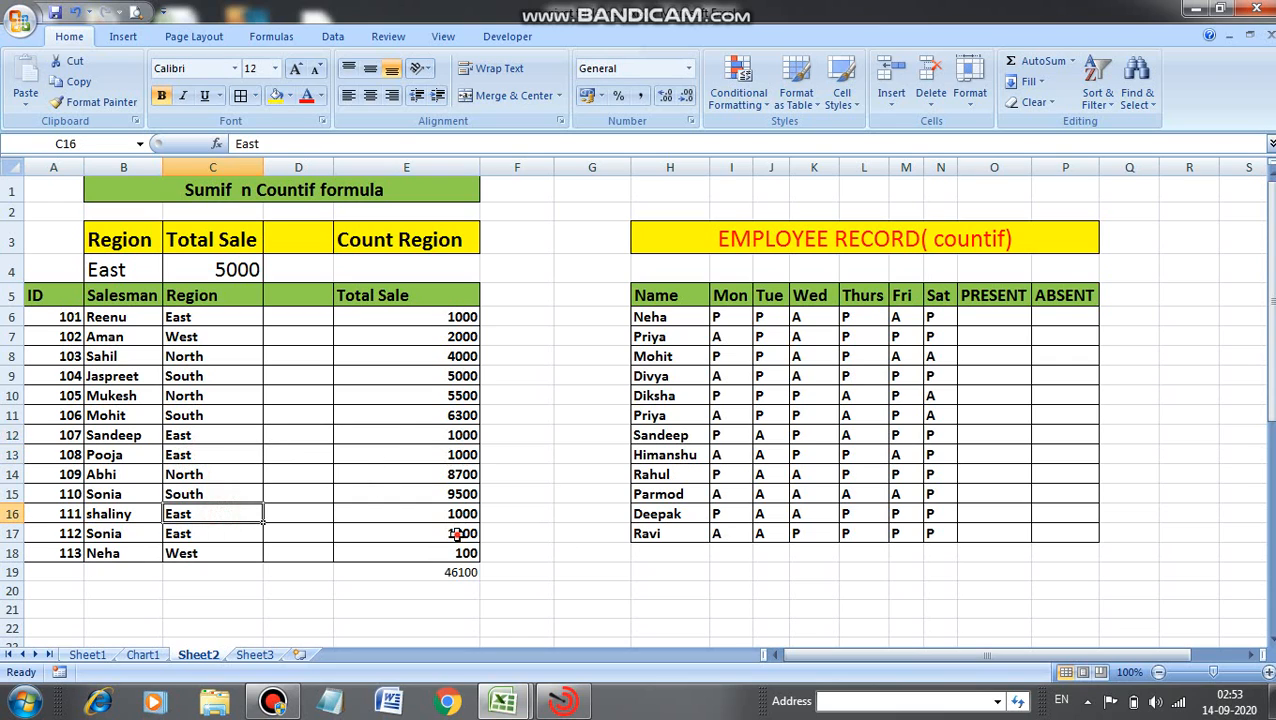
pyautogui.click(455, 534)
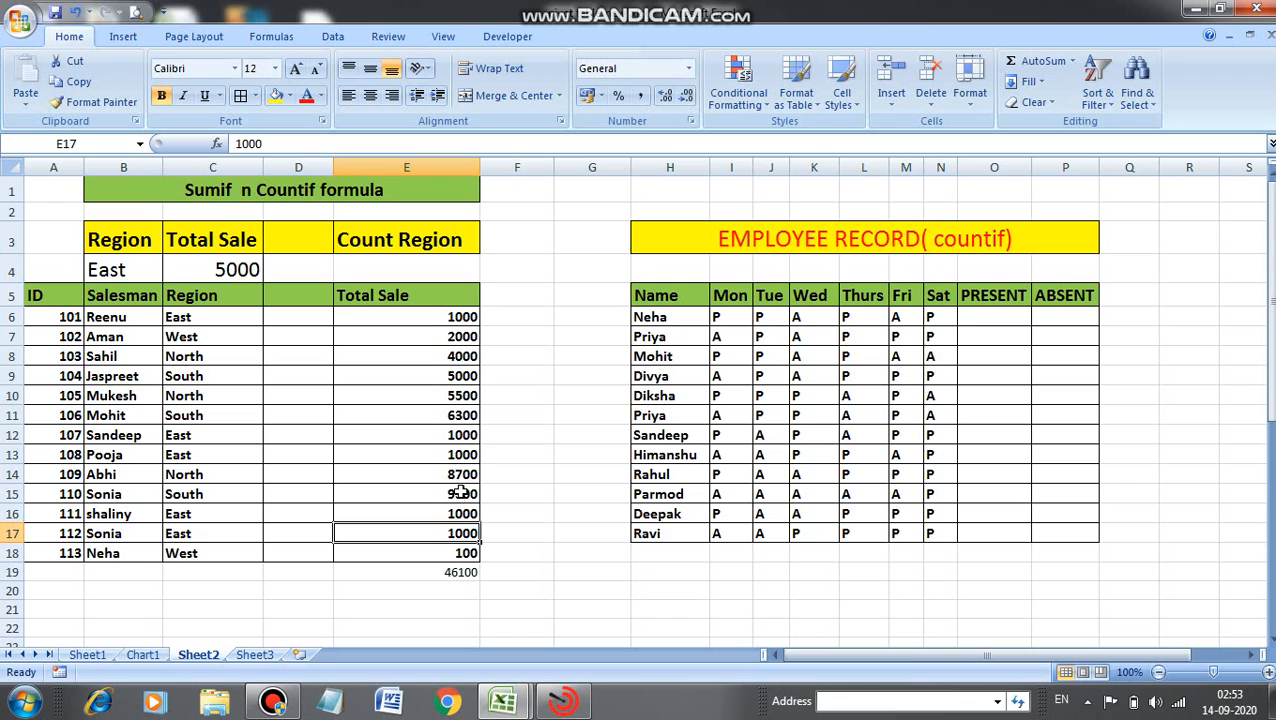
pyautogui.click(237, 279)
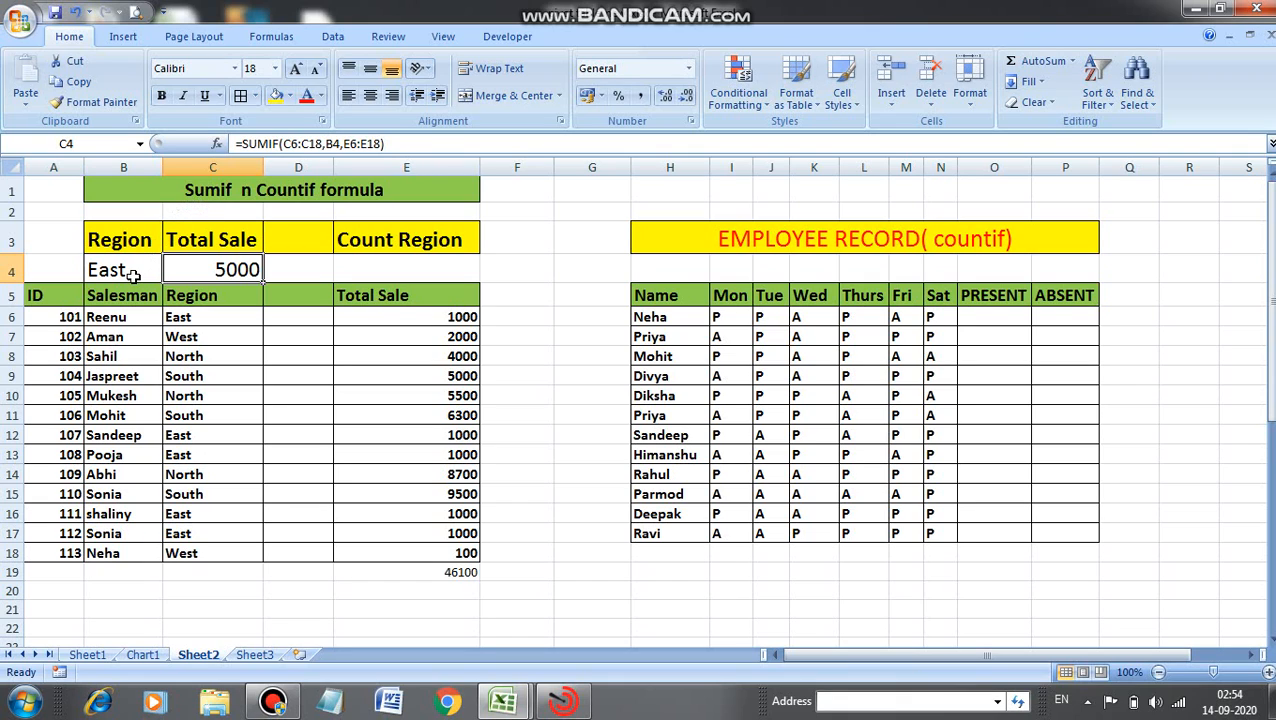
# Replace the region criterion in B4 with west.
pyautogui.doubleClick(130, 272)
pyautogui.press('BackSpace')
pyautogui.press('BackSpace')
pyautogui.press('BackSpace')
pyautogui.press('BackSpace')
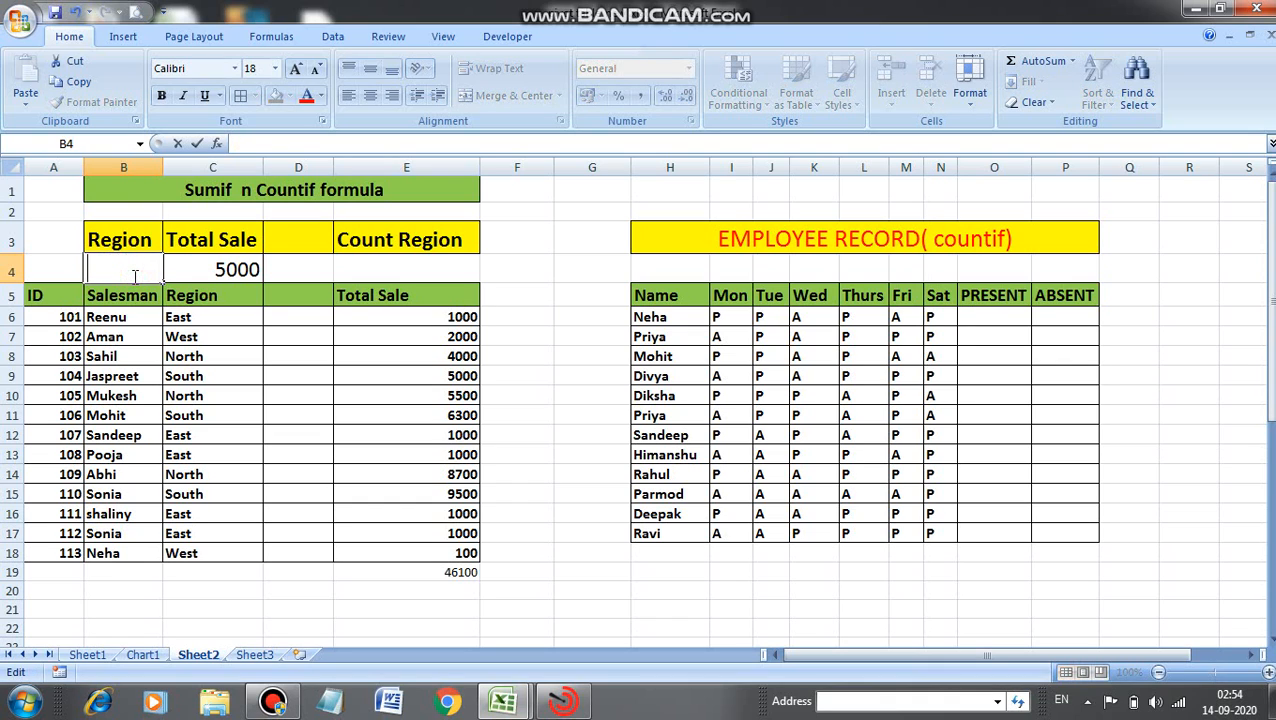
pyautogui.write('west')
pyautogui.click(190, 272)
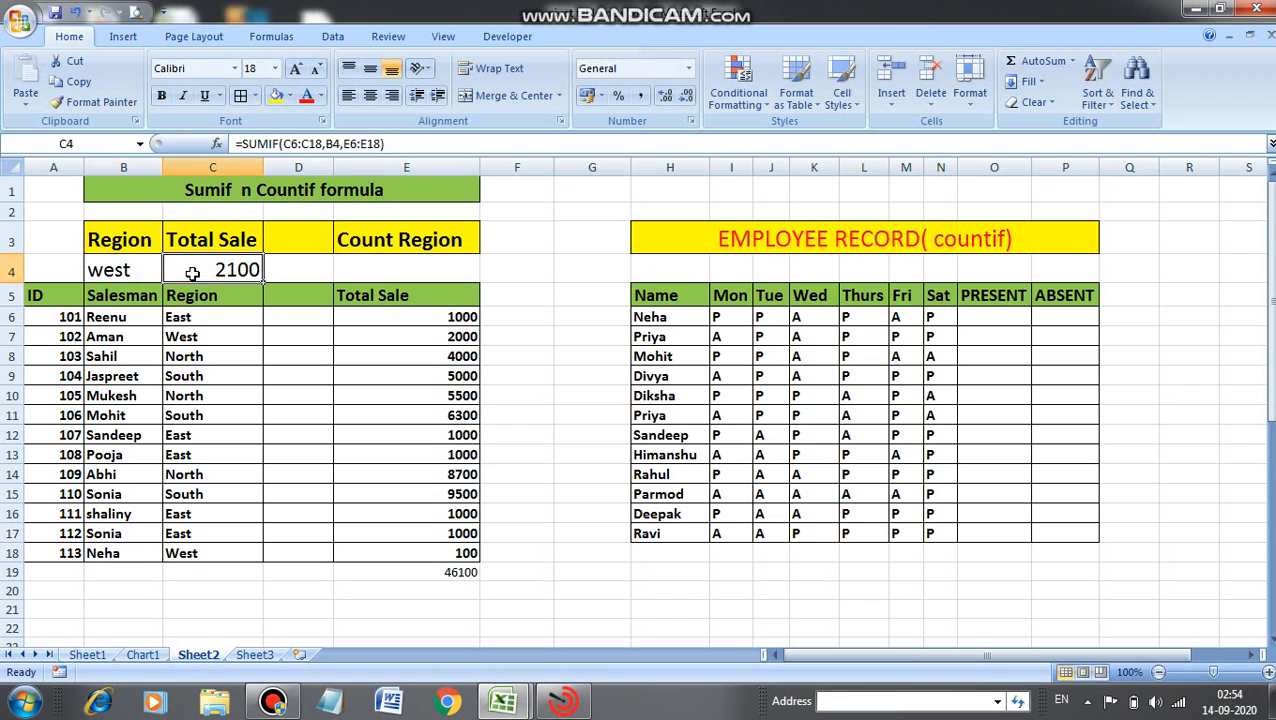
# Check the West rows' sales against the SUMIF result and reselect the region cell.
pyautogui.click(441, 336)
pyautogui.click(447, 556)
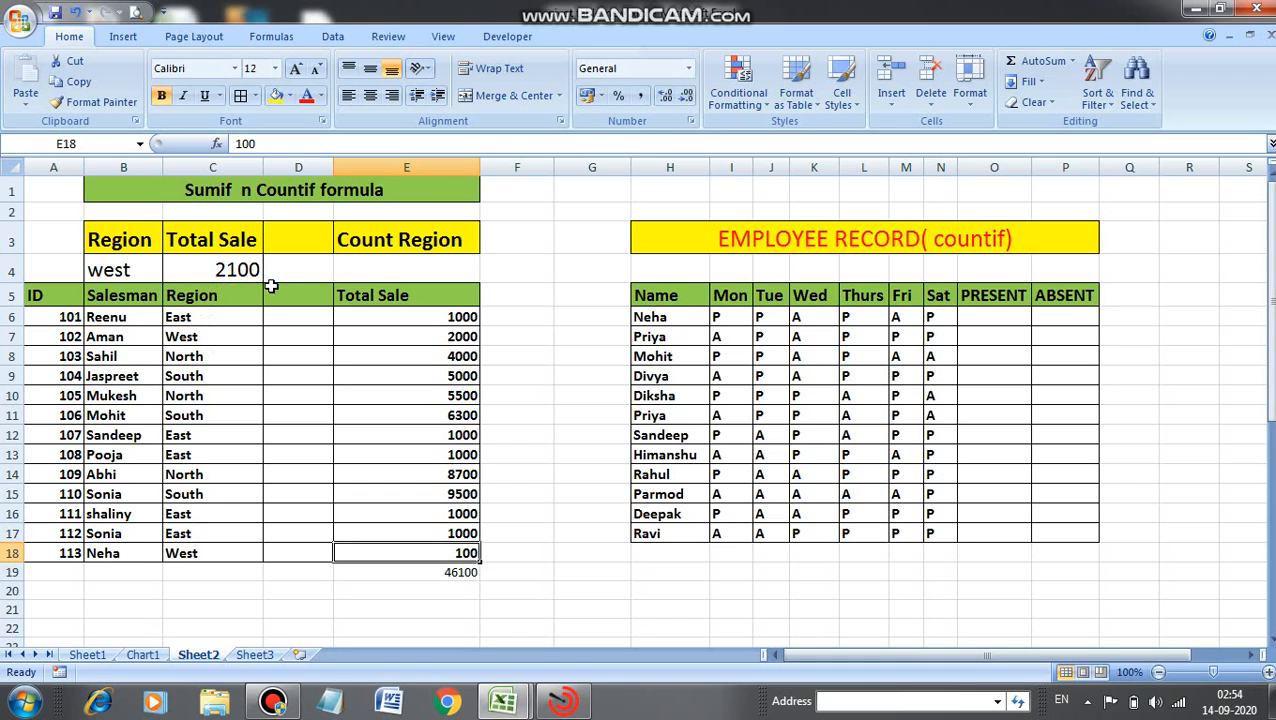
pyautogui.click(122, 267)
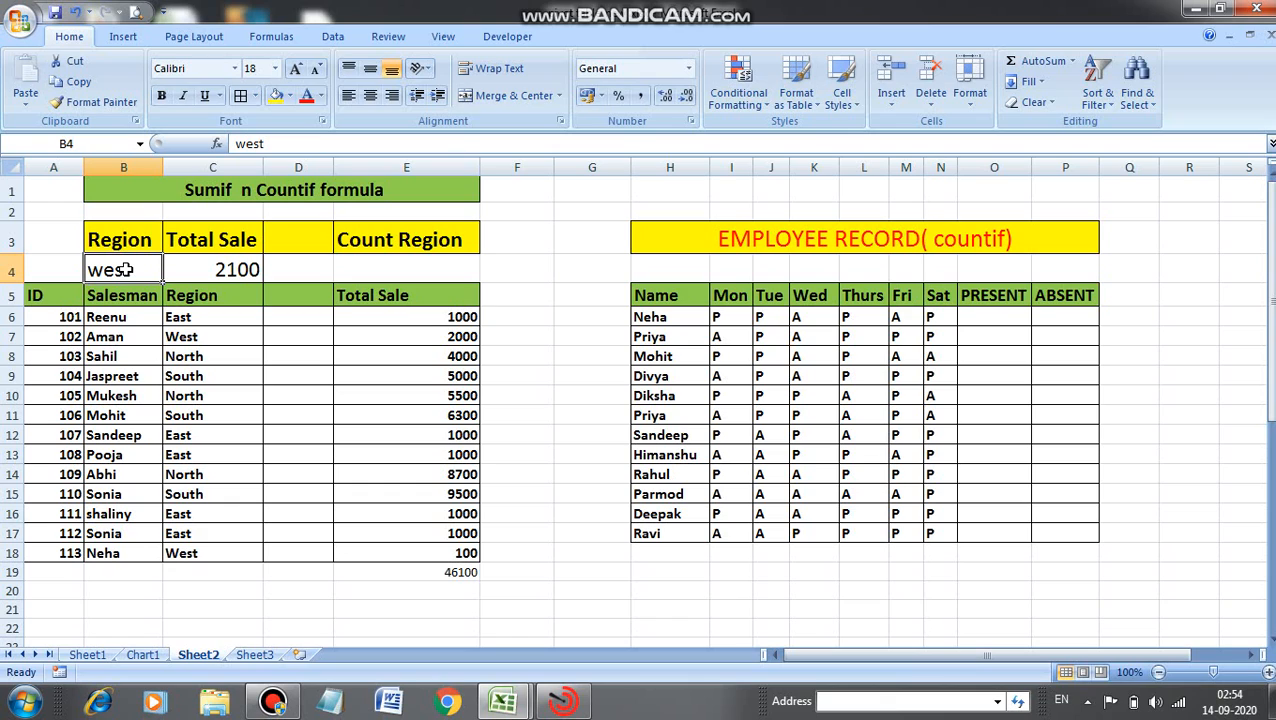
pyautogui.click(207, 264)
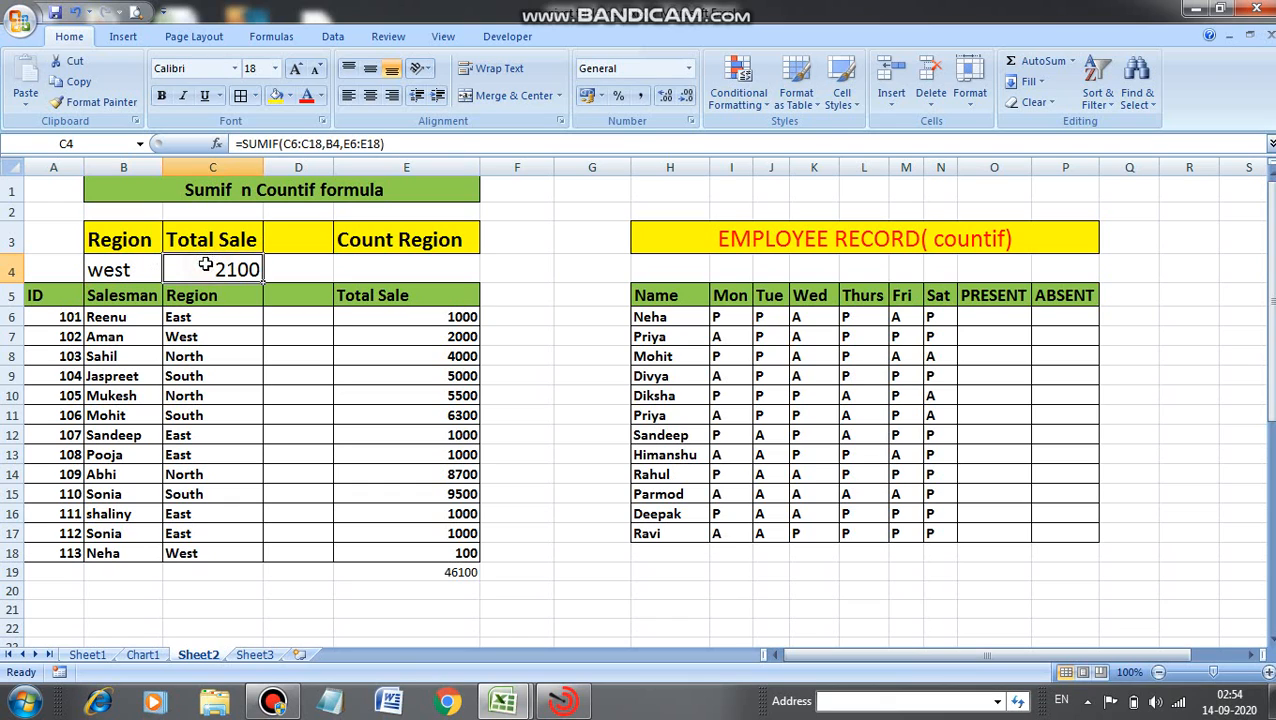
pyautogui.click(142, 273)
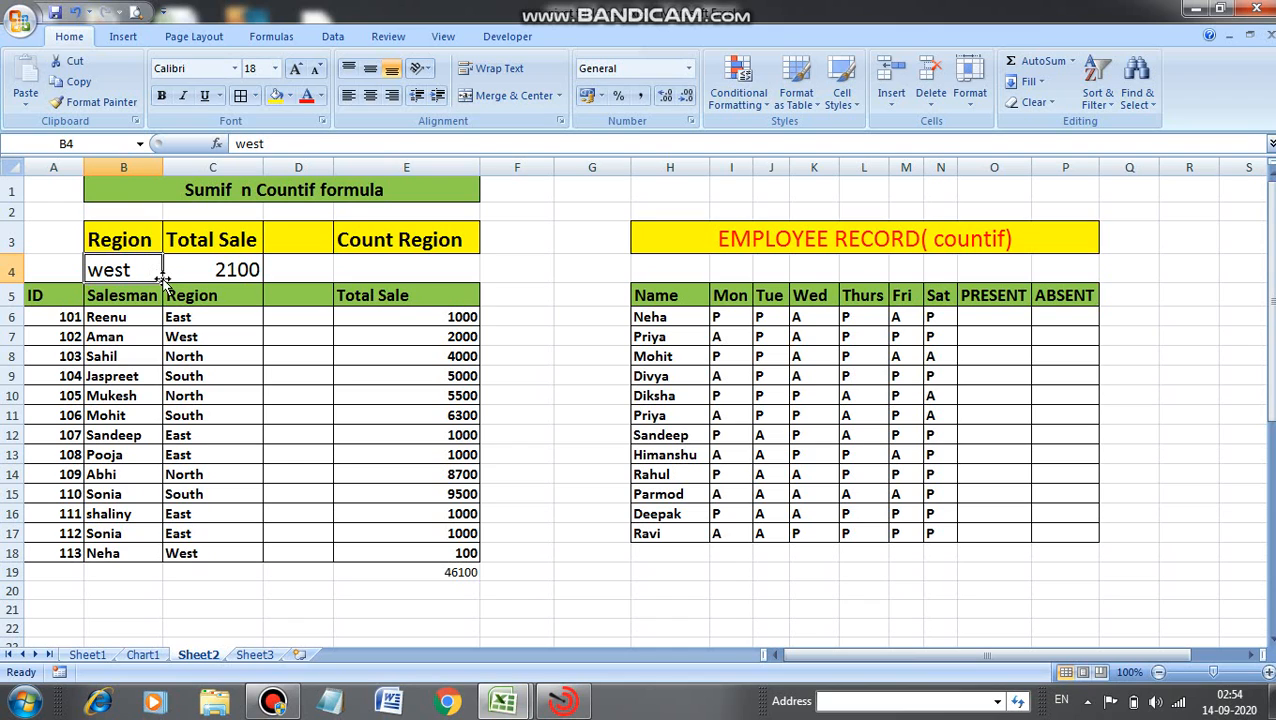
# Add list data validation to the region cell B4 with the source east,west,north,south.
pyautogui.click(328, 40)
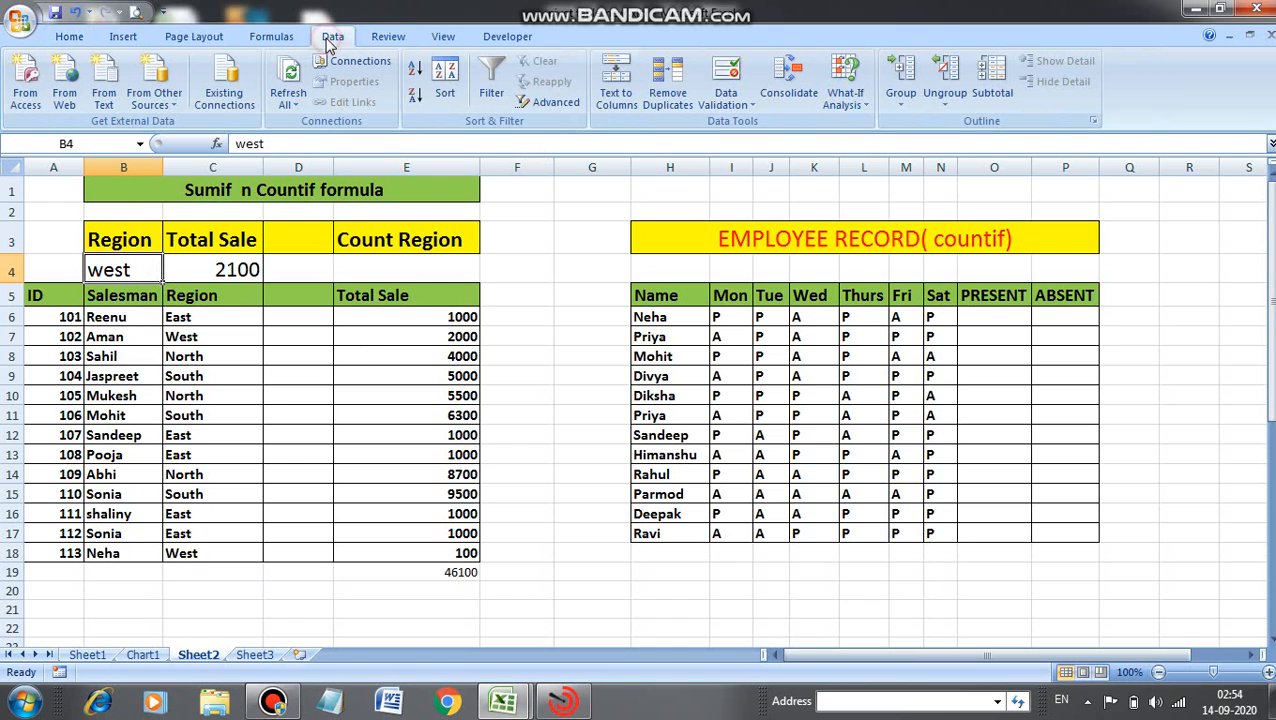
pyautogui.click(731, 100)
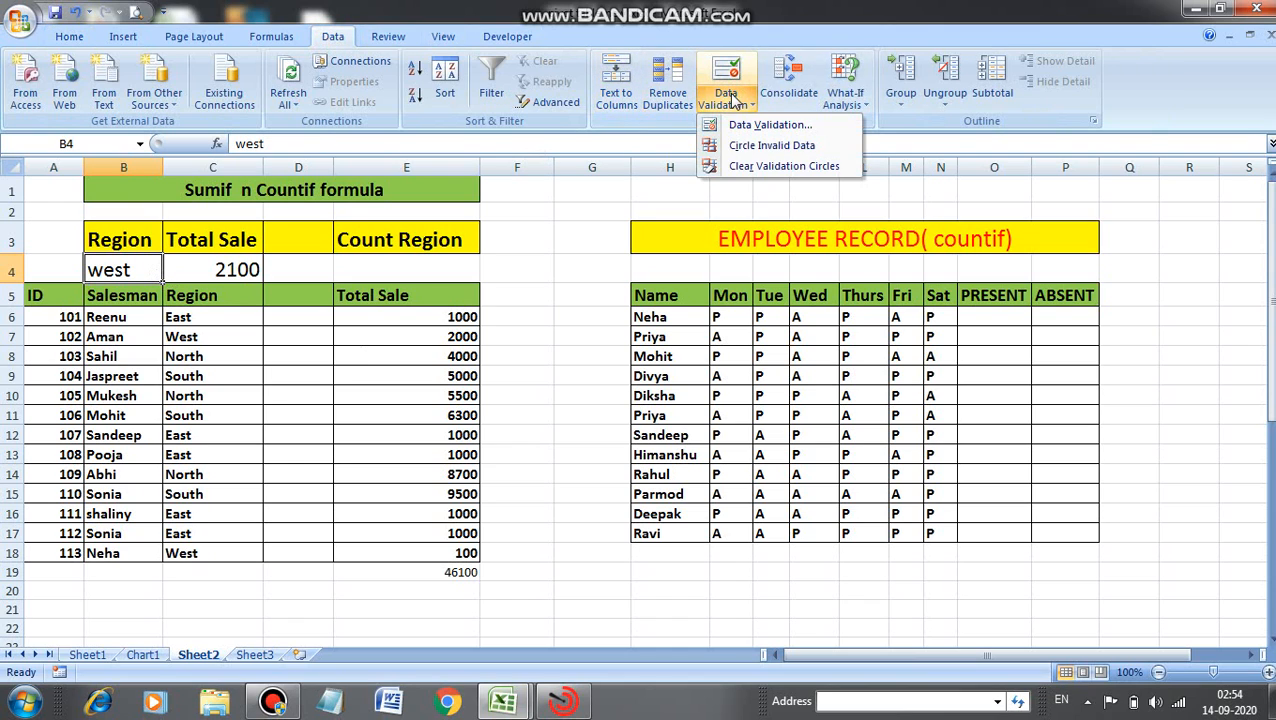
pyautogui.click(745, 128)
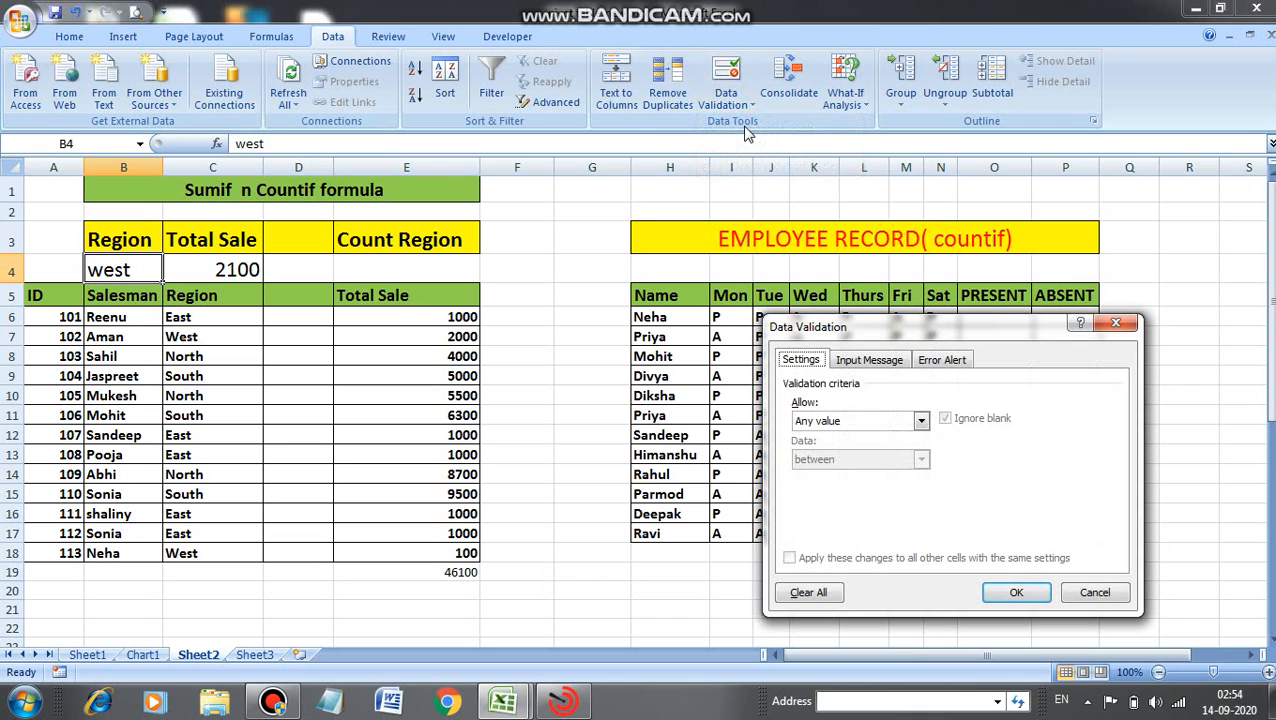
pyautogui.click(921, 421)
pyautogui.click(810, 474)
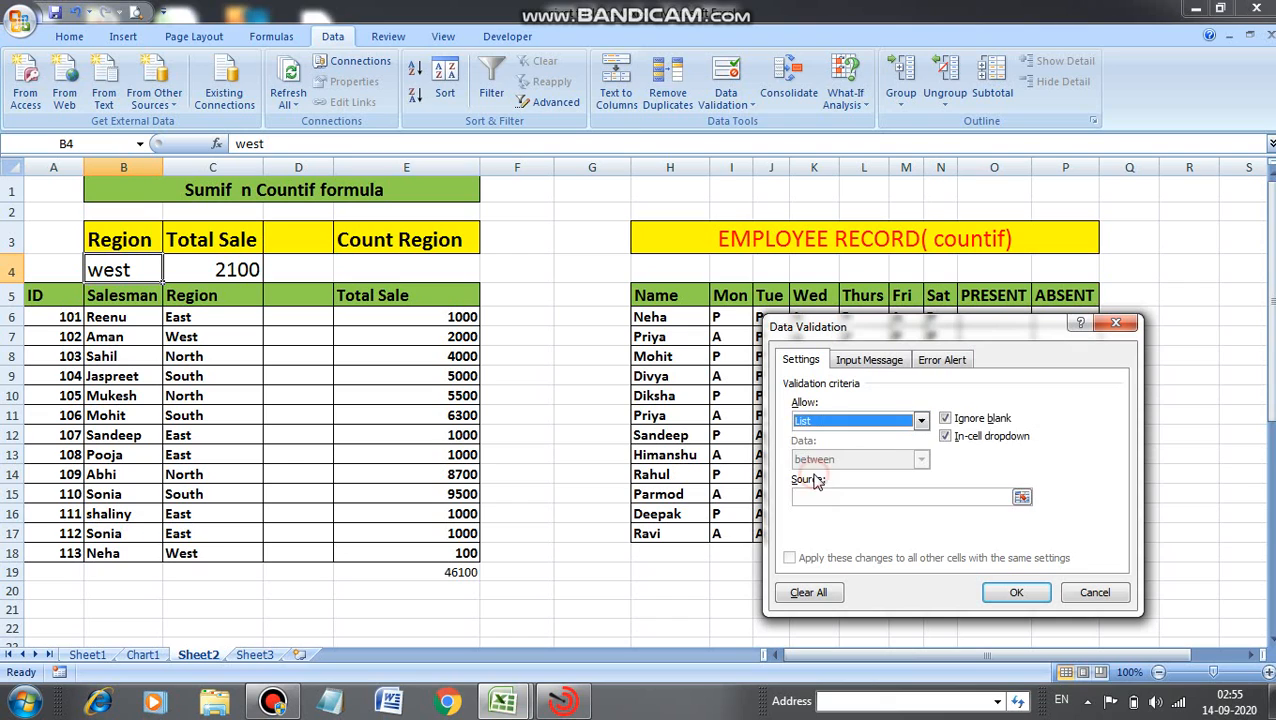
pyautogui.click(817, 496)
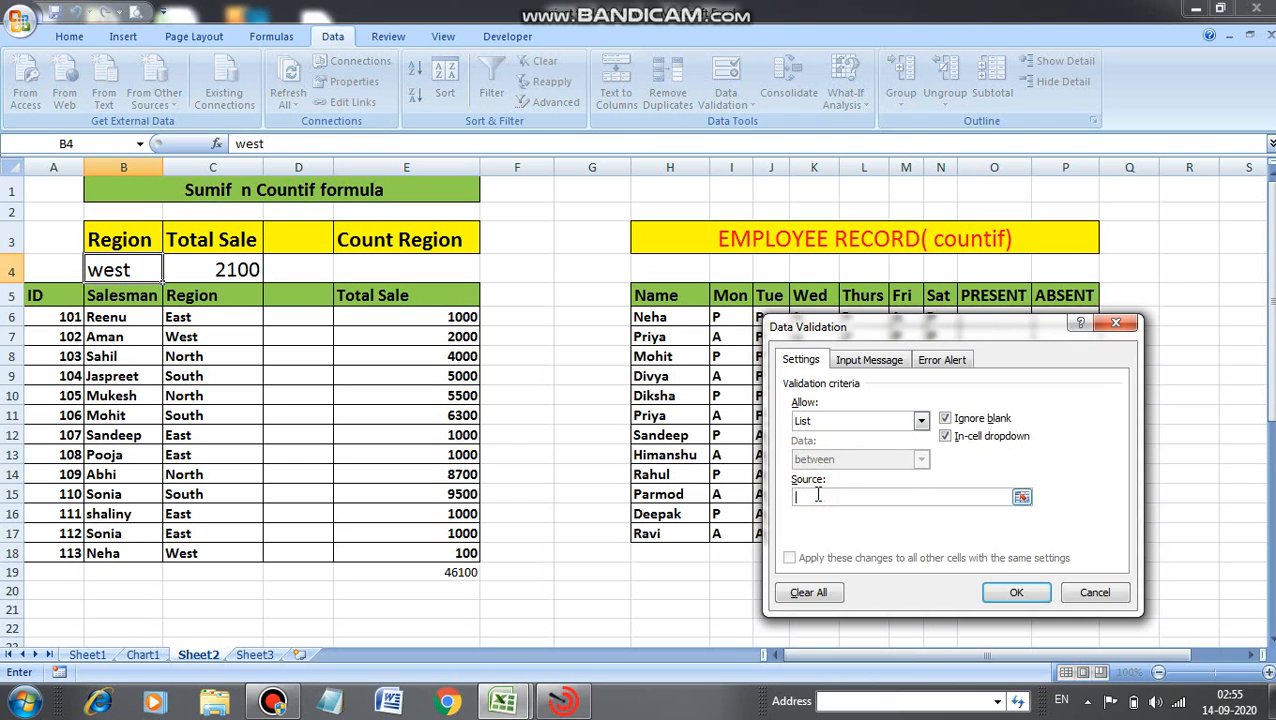
pyautogui.write('east,west,north,south')
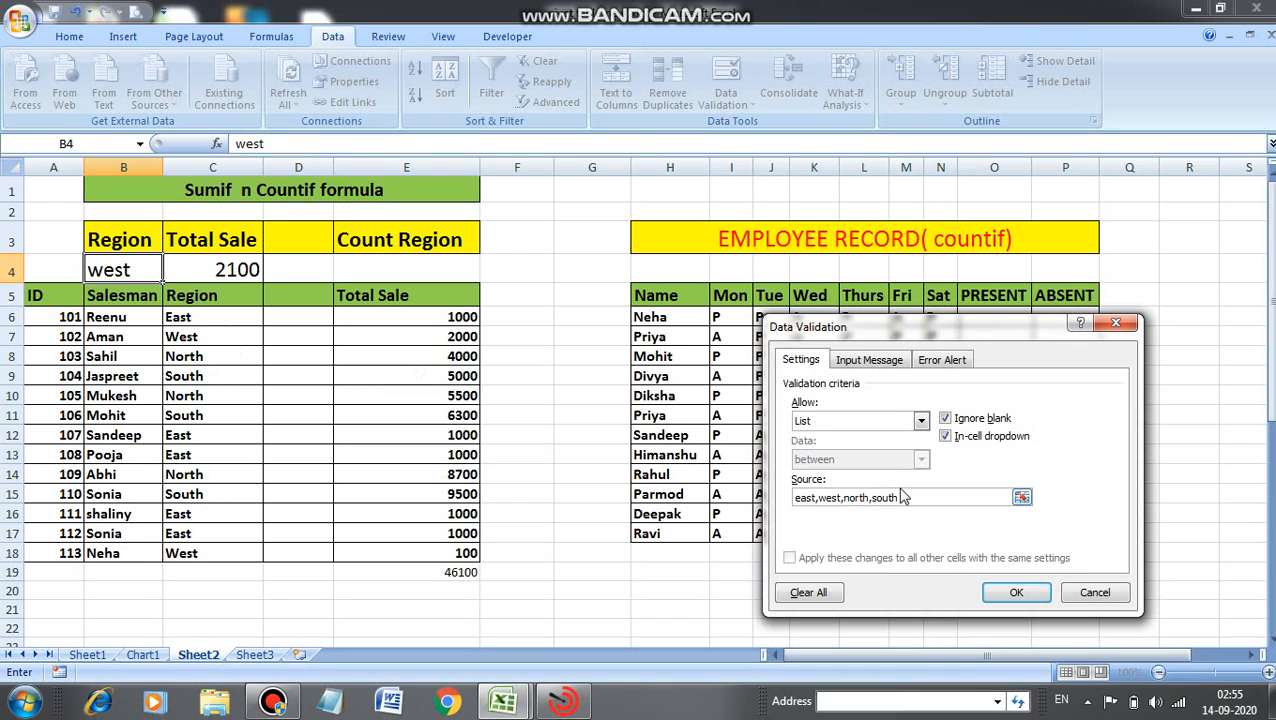
pyautogui.click(104, 268)
pyautogui.click(1020, 592)
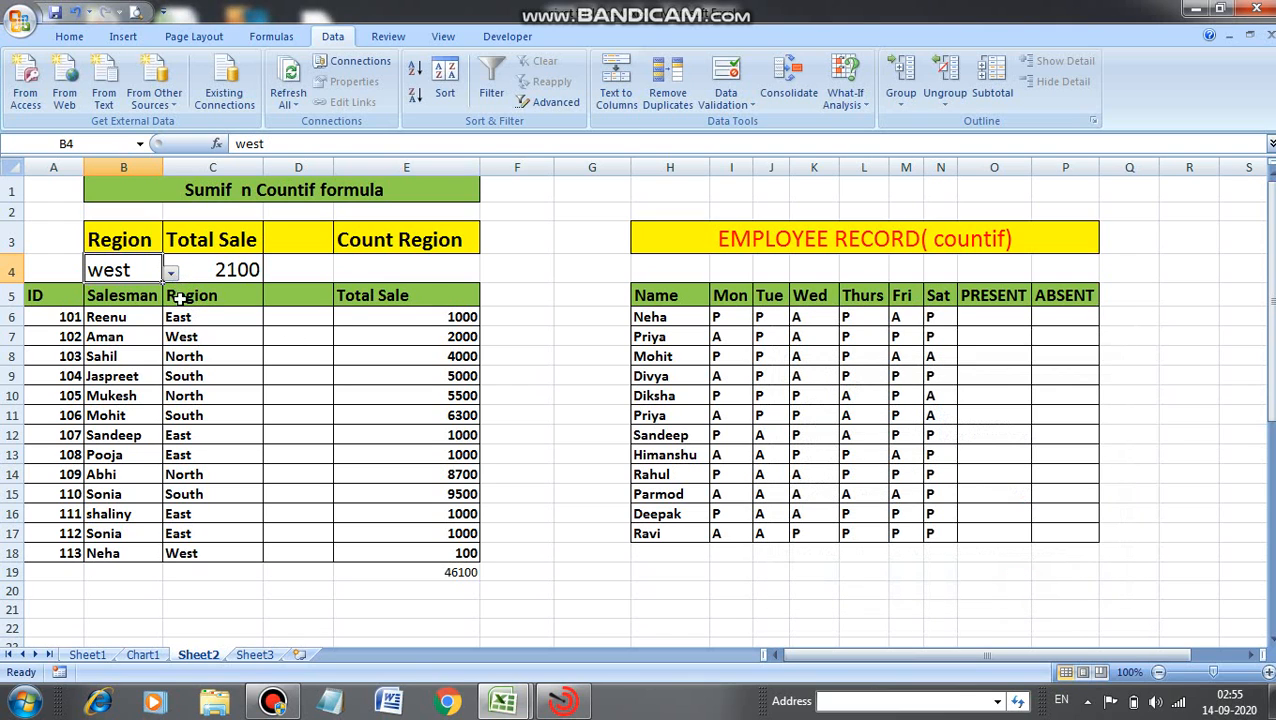
# Test the region drop-down by choosing north, east and then west to check the SUMIF total.
pyautogui.click(171, 273)
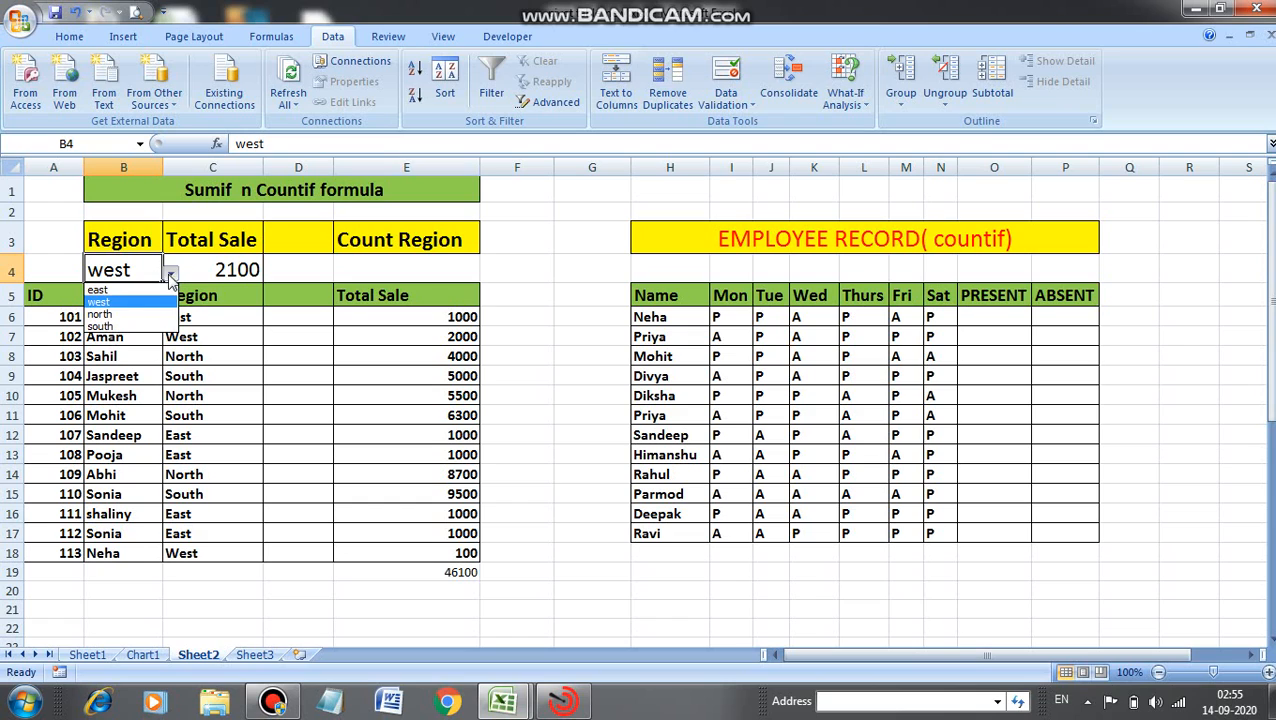
pyautogui.click(116, 315)
pyautogui.click(171, 275)
pyautogui.click(128, 288)
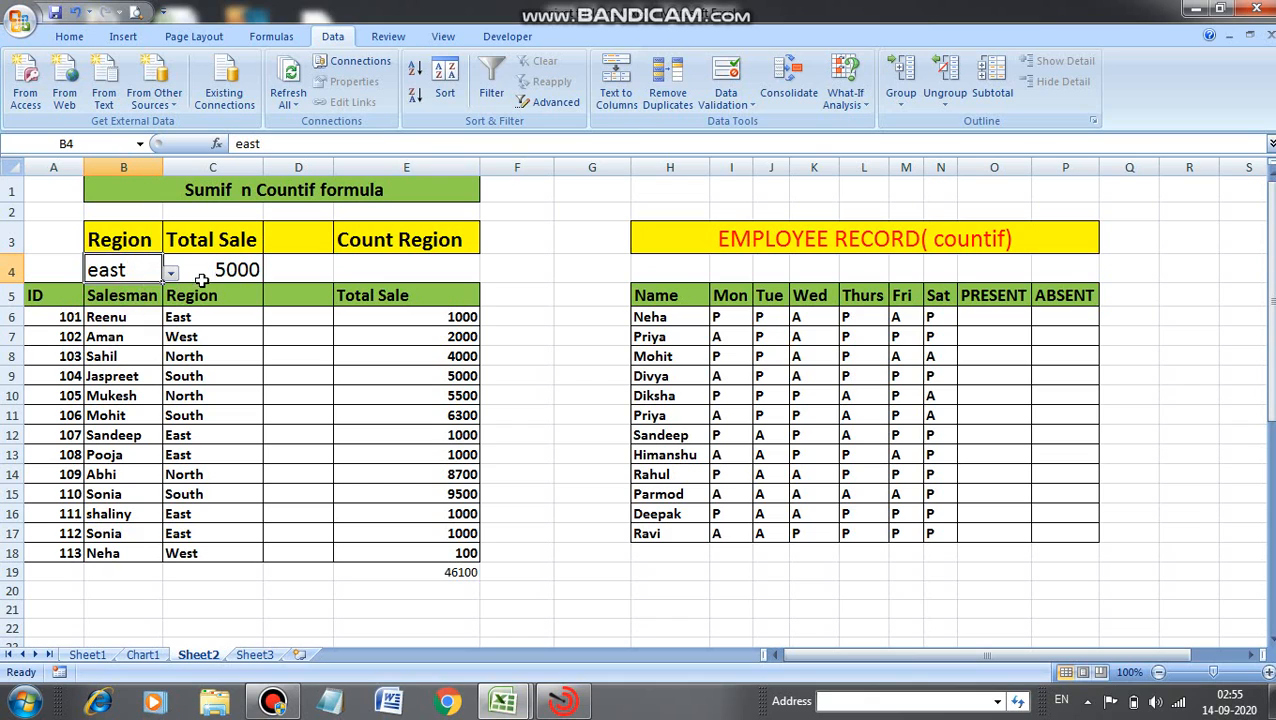
pyautogui.click(171, 274)
pyautogui.click(138, 302)
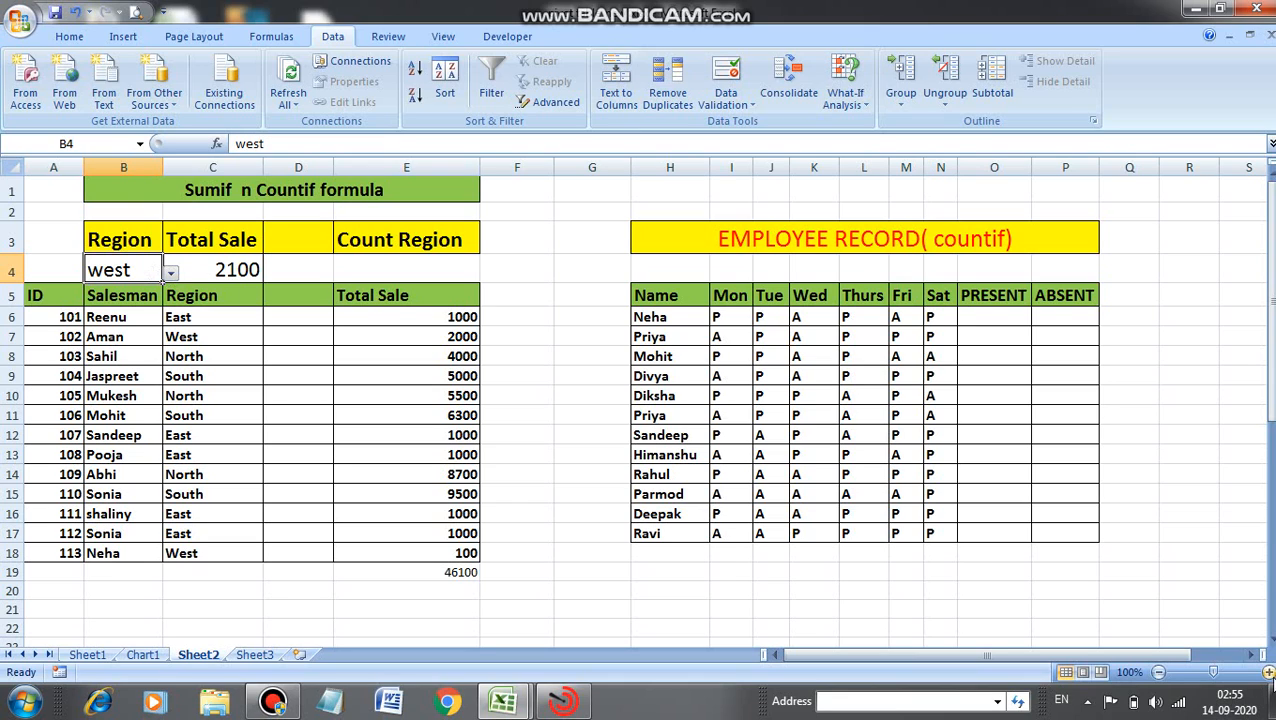
# Open the region drop-down again and dismiss it without choosing a region.
pyautogui.click(1267, 672)
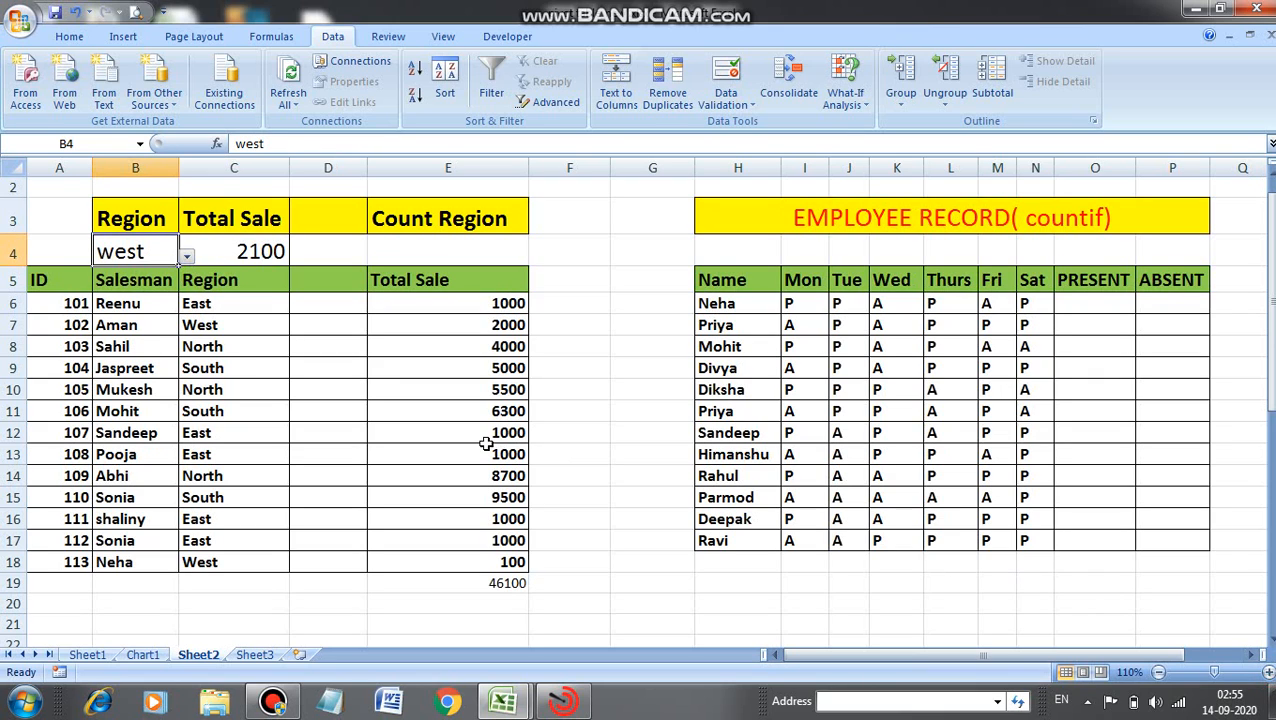
pyautogui.click(193, 252)
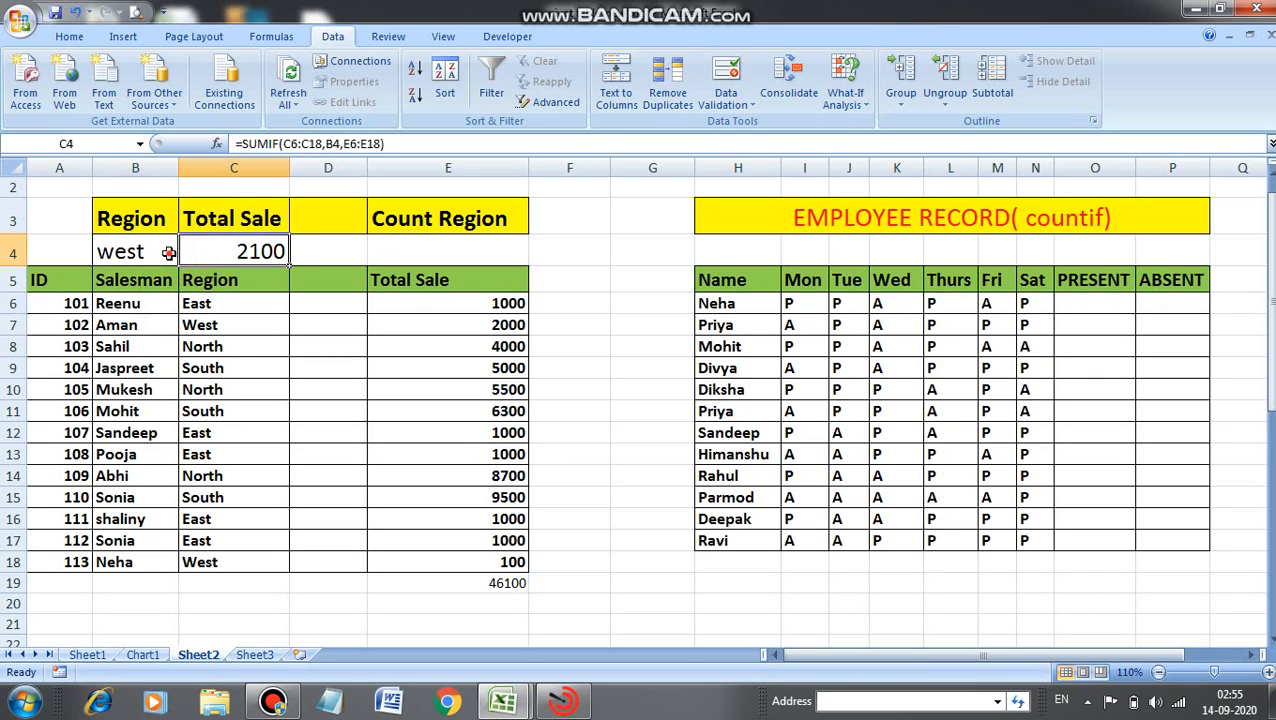
pyautogui.click(172, 252)
pyautogui.click(185, 257)
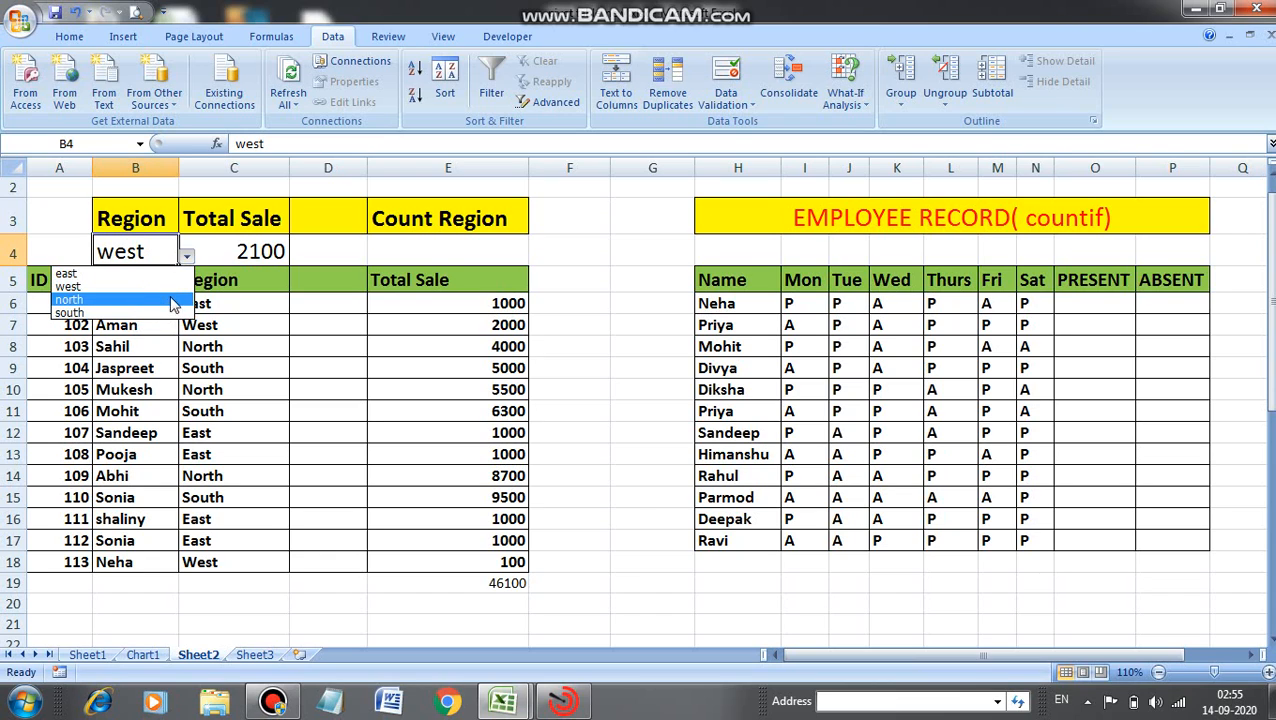
pyautogui.press('Escape')
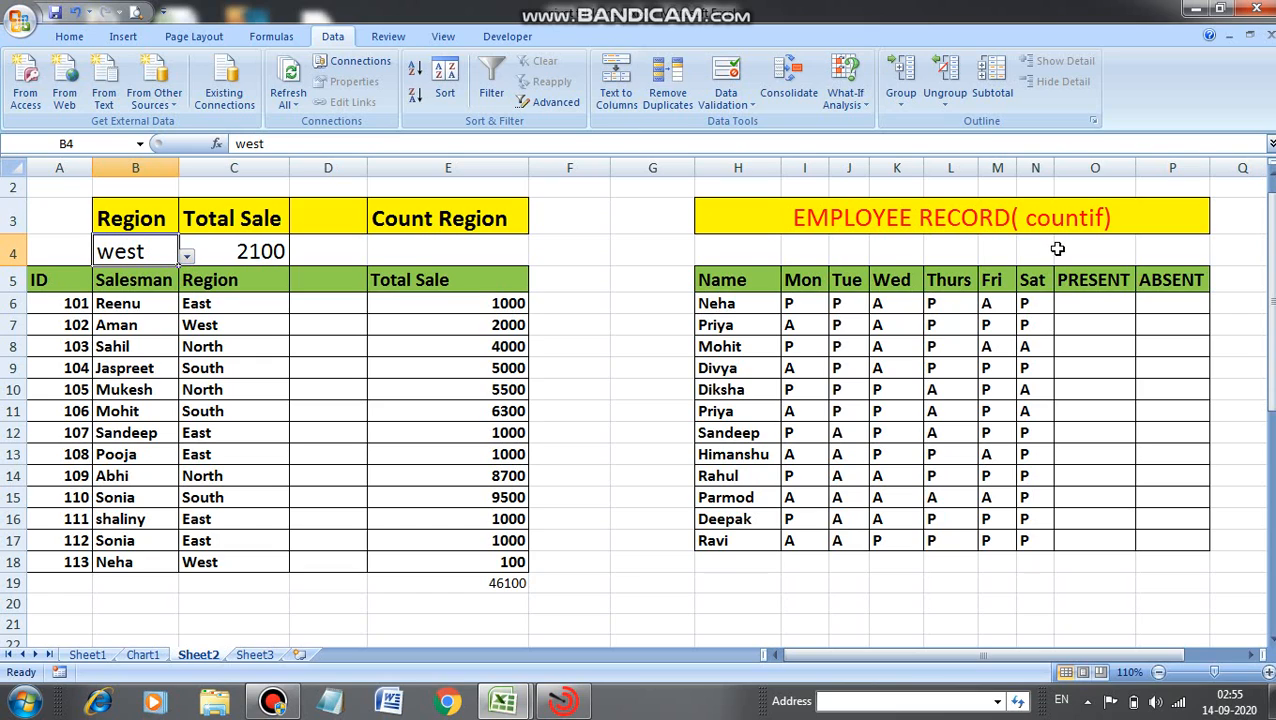
# Enter =COUNTIF(I6:N6,"P") in Neha's PRESENT cell O6 to count her P days.
pyautogui.click(1076, 302)
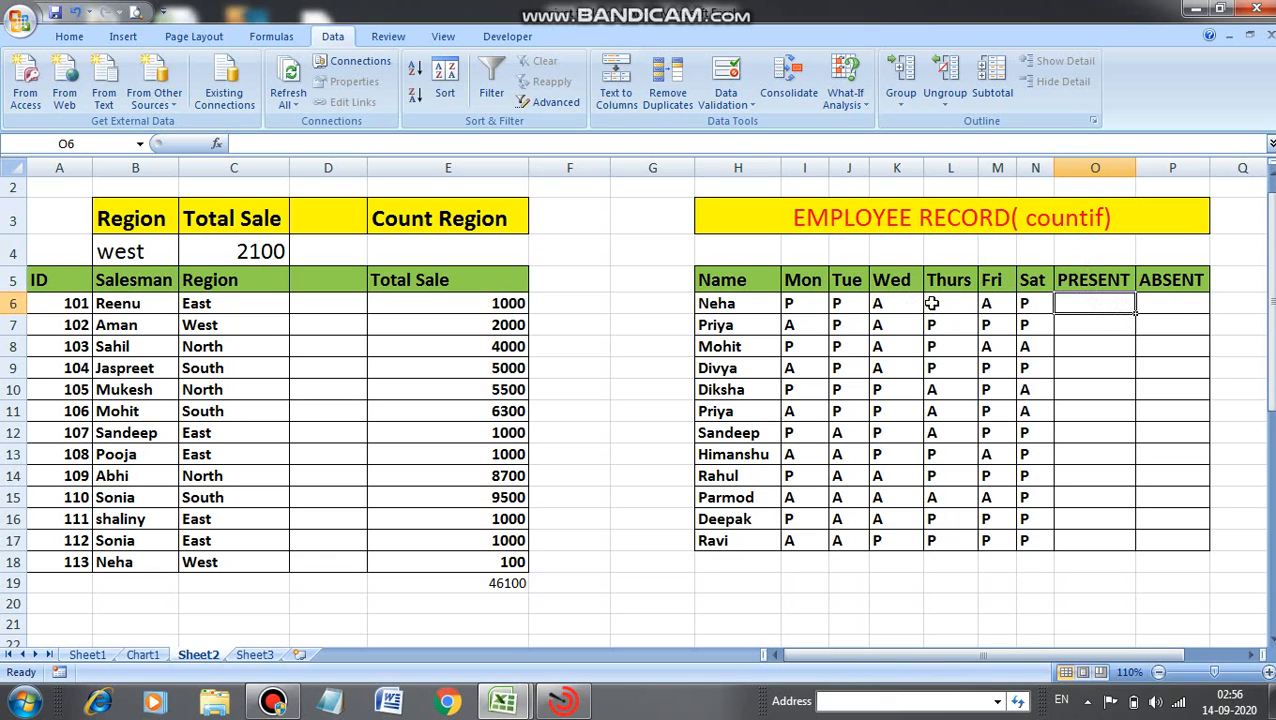
pyautogui.click(1072, 306)
pyautogui.doubleClick(1072, 307)
pyautogui.write('=')
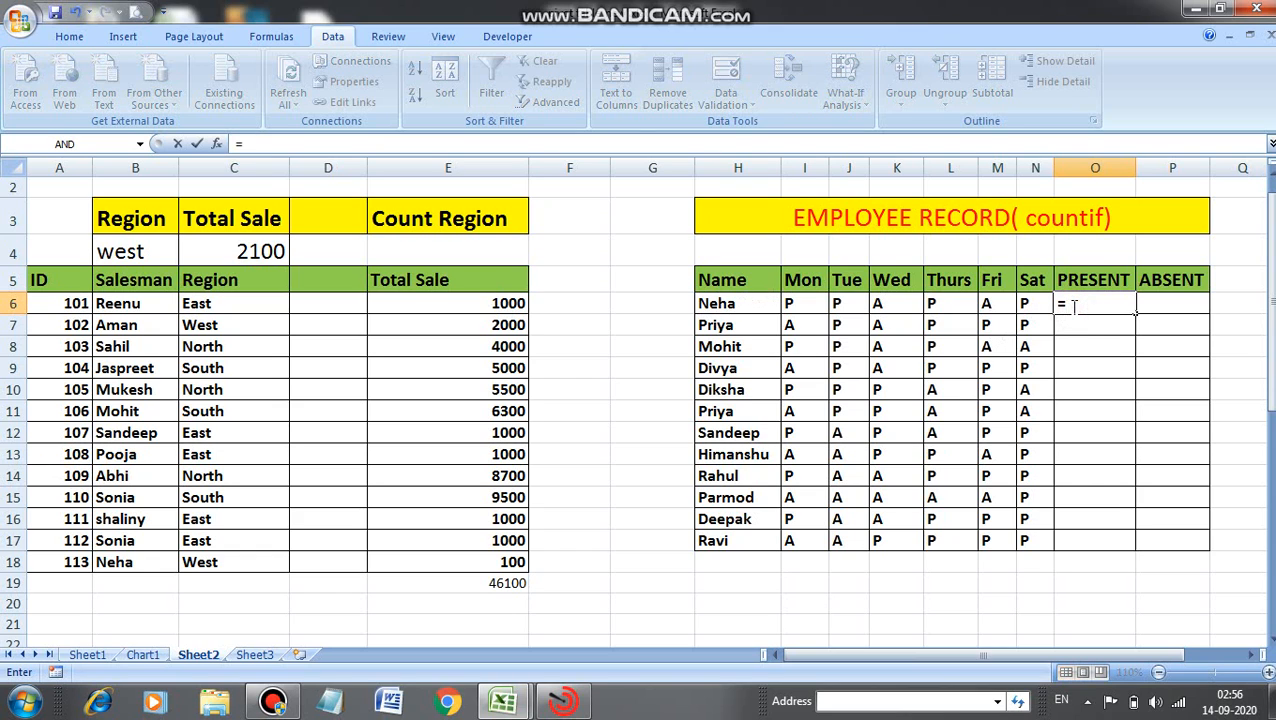
pyautogui.write('countfif')
pyautogui.press('Tab')
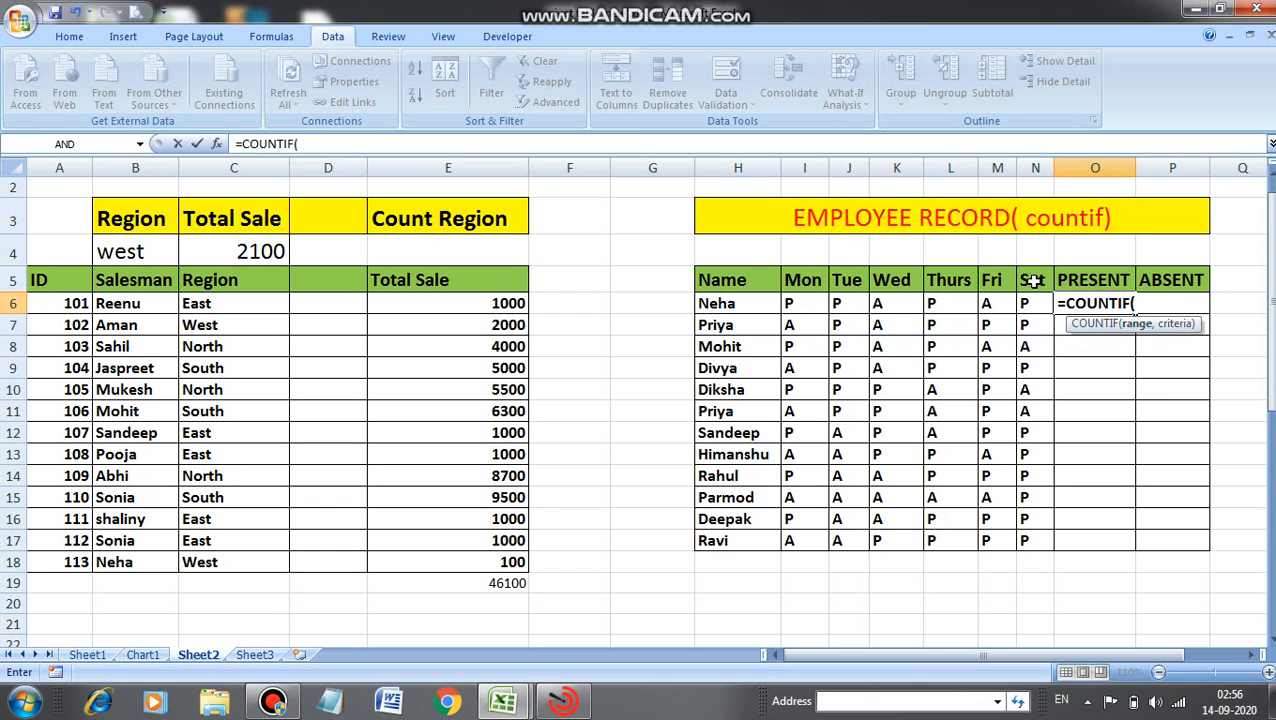
pyautogui.moveTo(788, 303); pyautogui.dragTo(1030, 305)
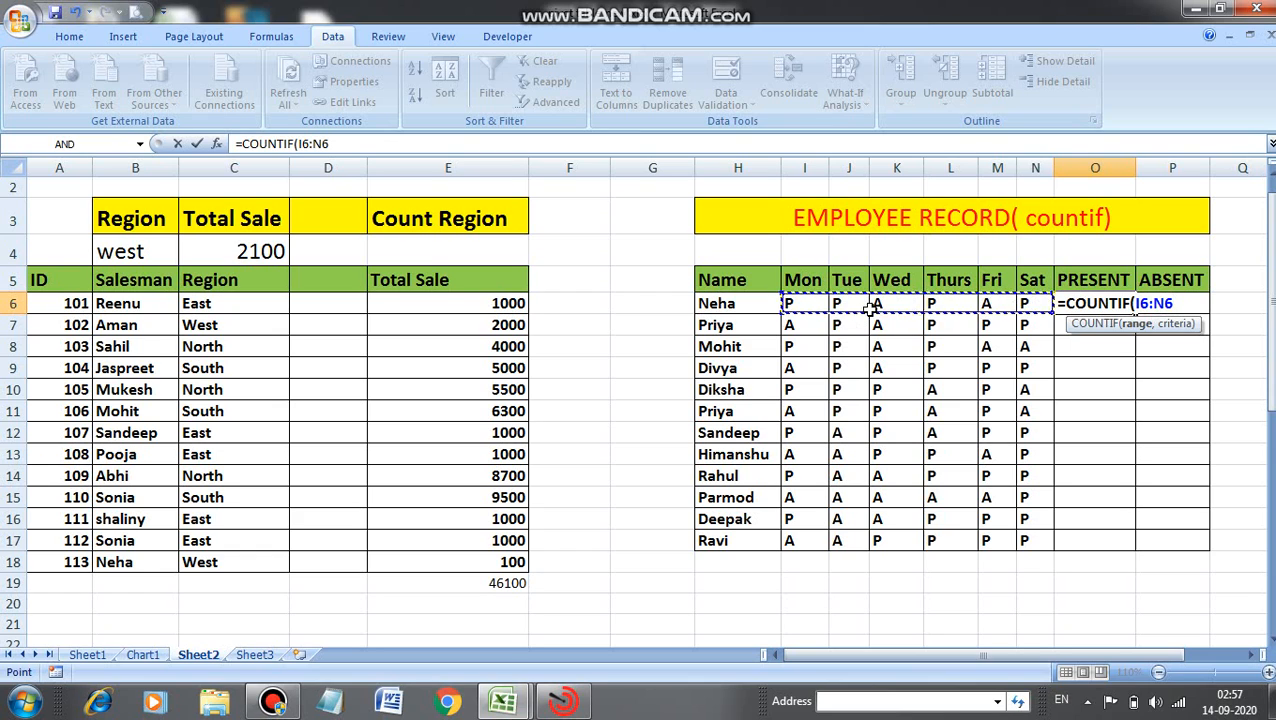
pyautogui.write(',"P')
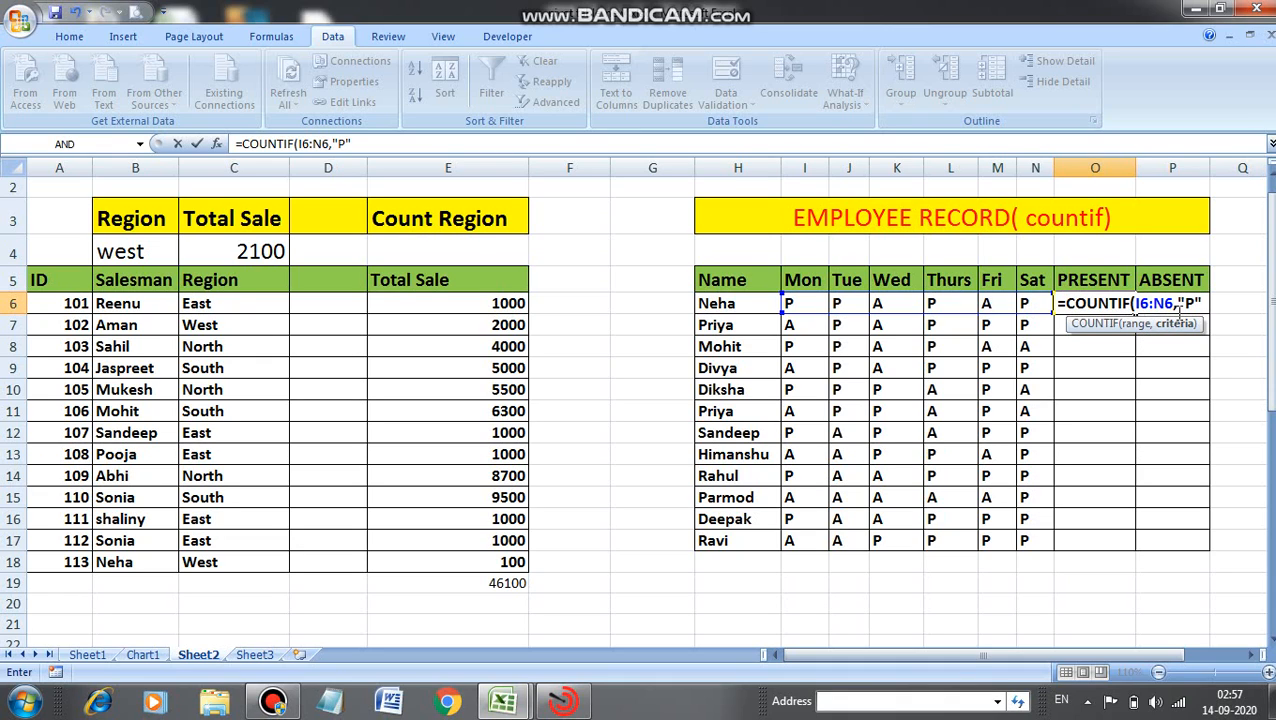
pyautogui.write(')')
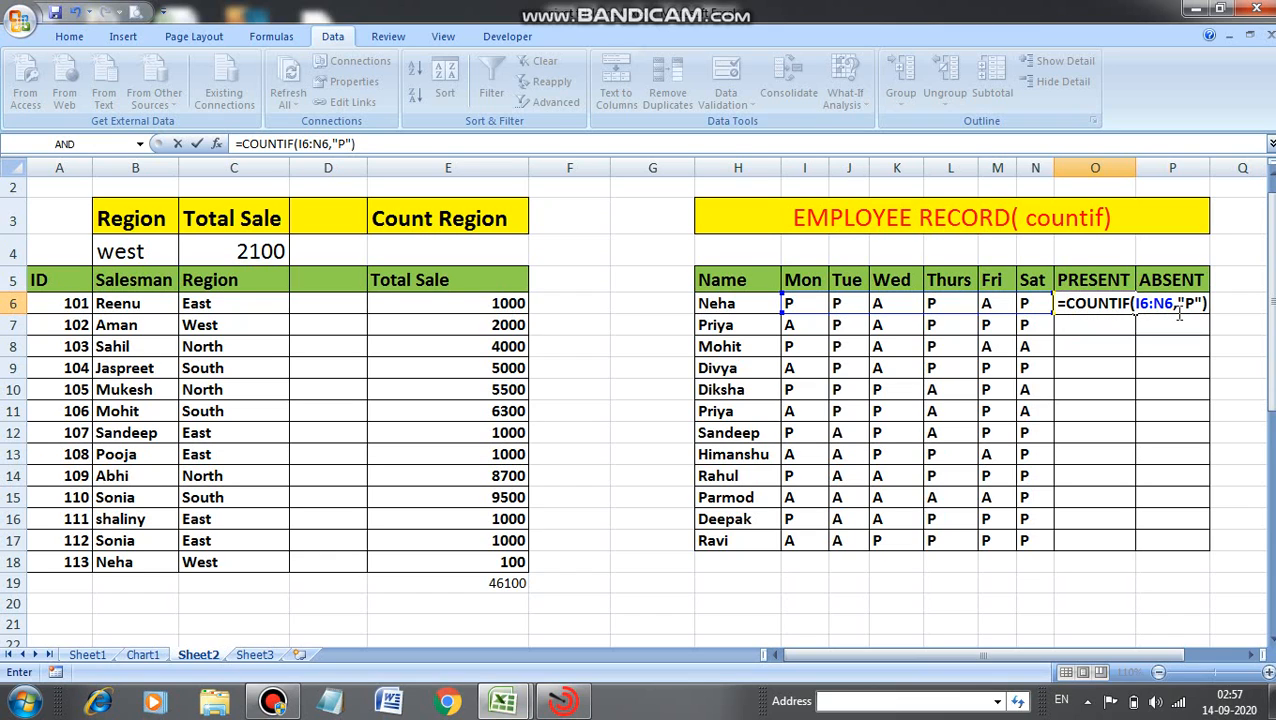
pyautogui.press('Return')
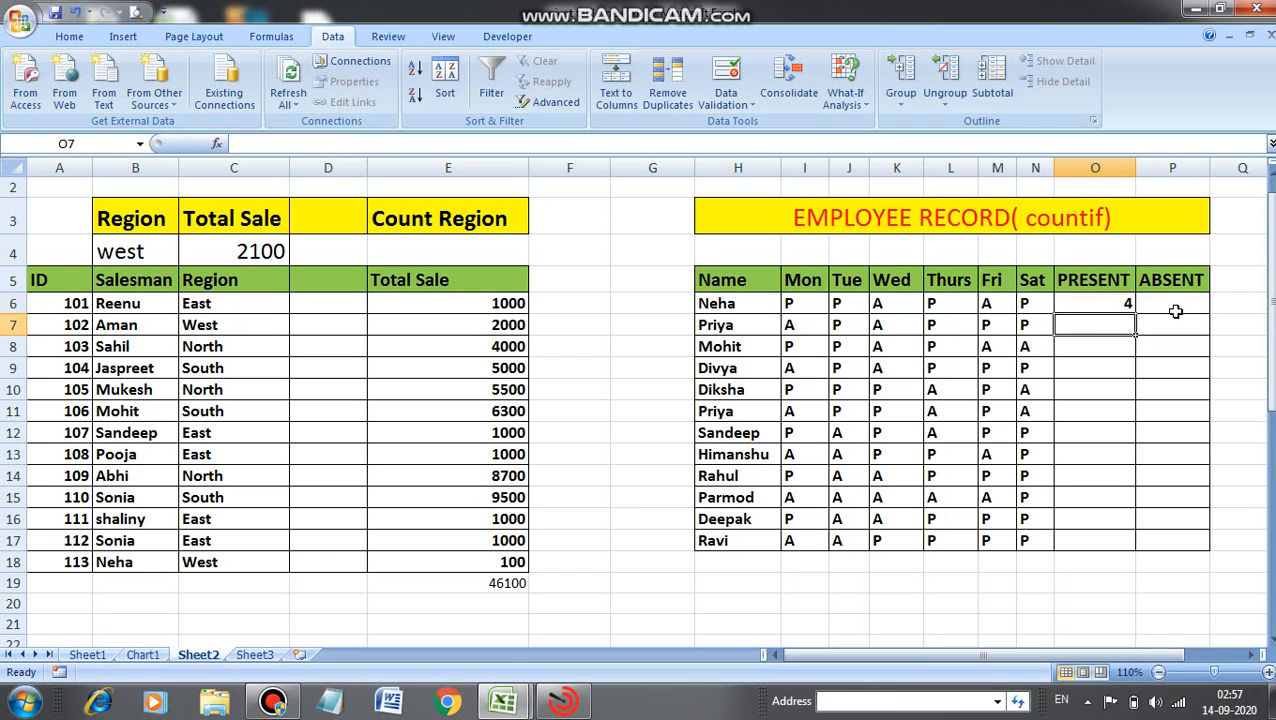
# Fill the PRESENT formula down to O17 and check Parmod's row against his count.
pyautogui.click(1124, 303)
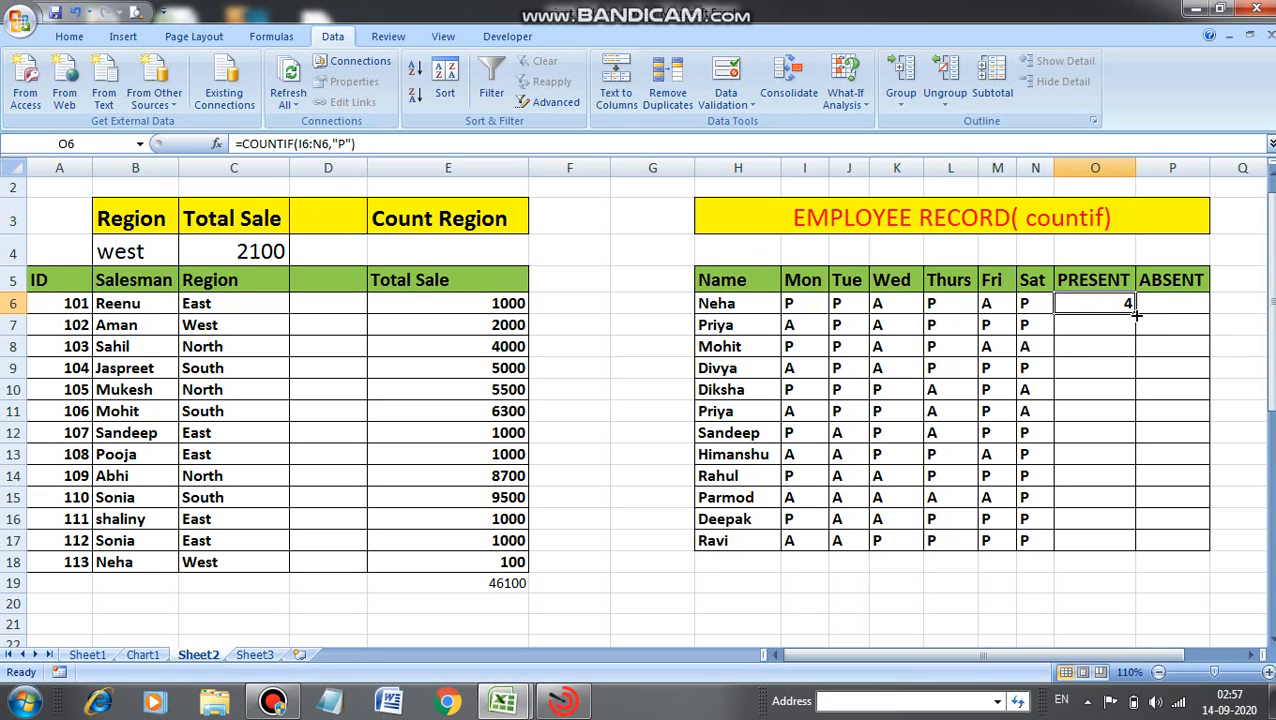
pyautogui.moveTo(1137, 315); pyautogui.dragTo(1137, 315)
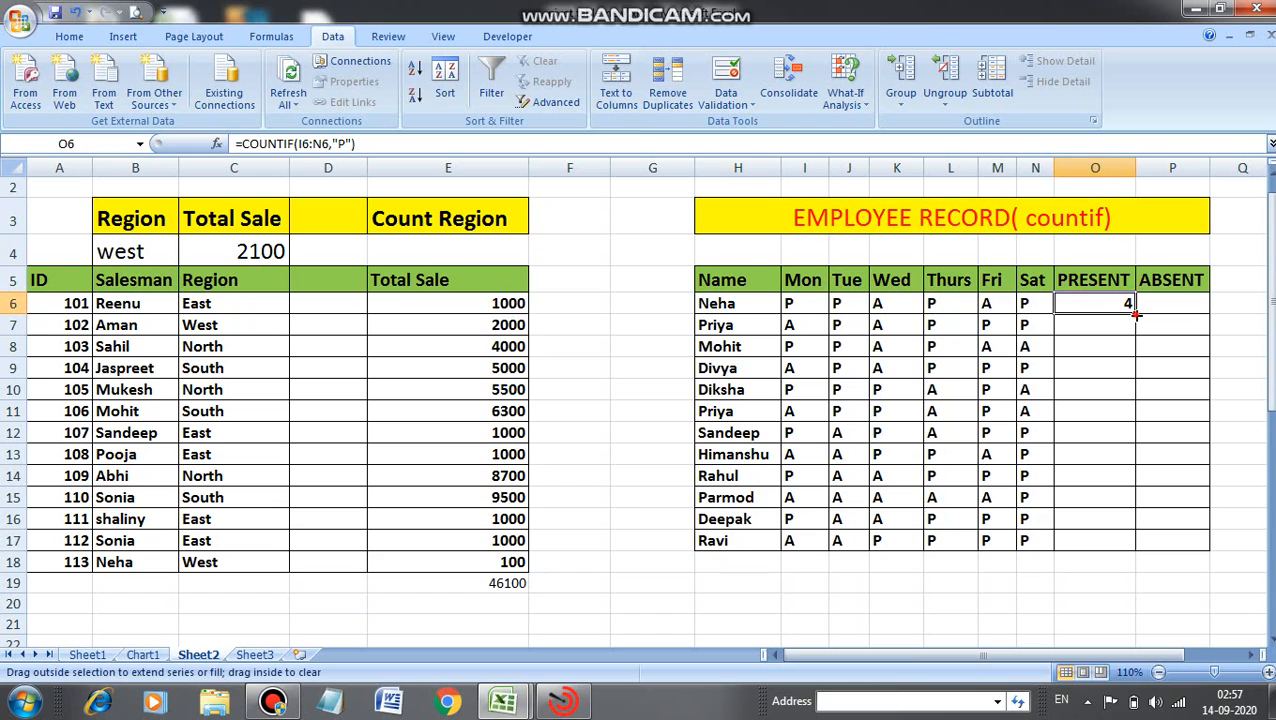
pyautogui.doubleClick(1137, 315)
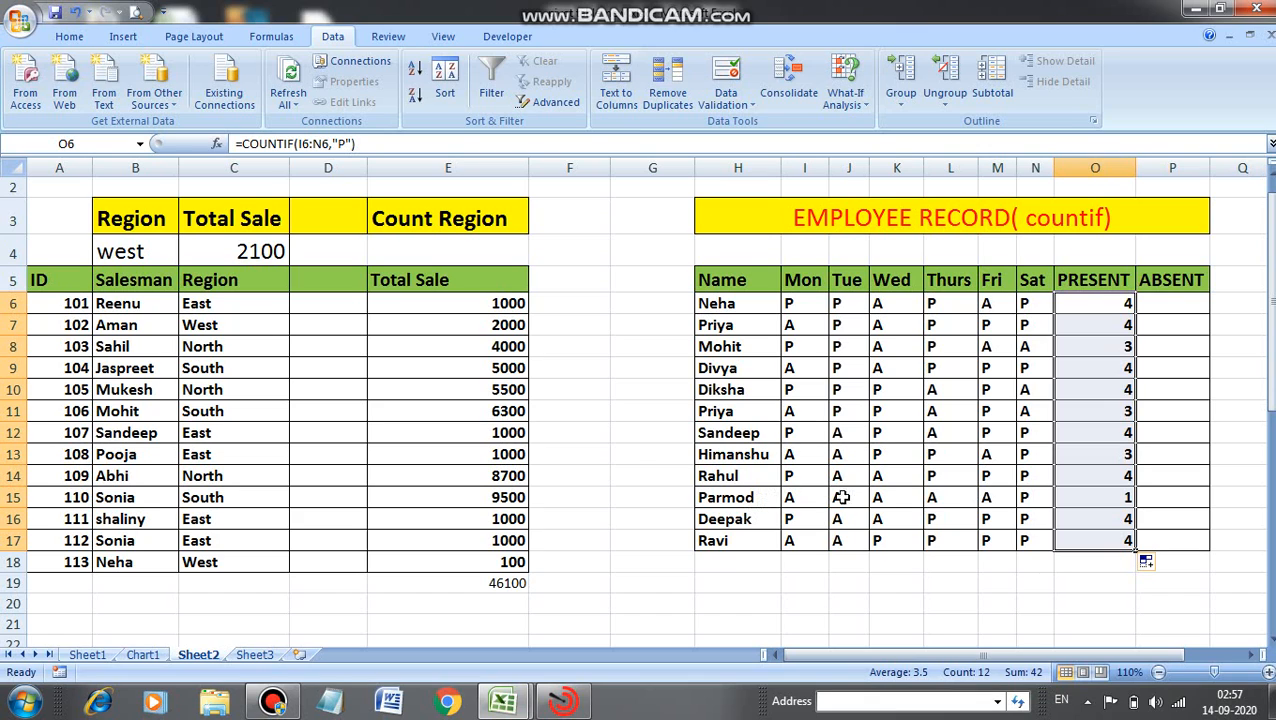
pyautogui.click(1026, 500)
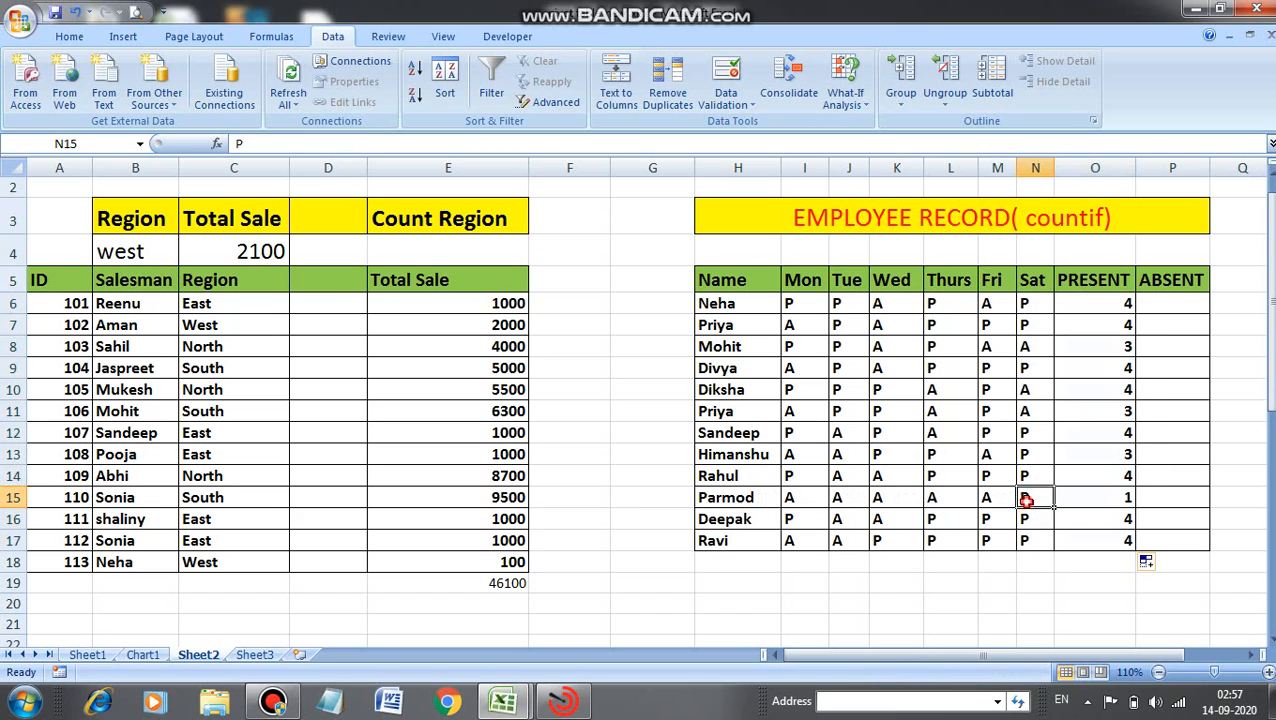
pyautogui.click(1128, 497)
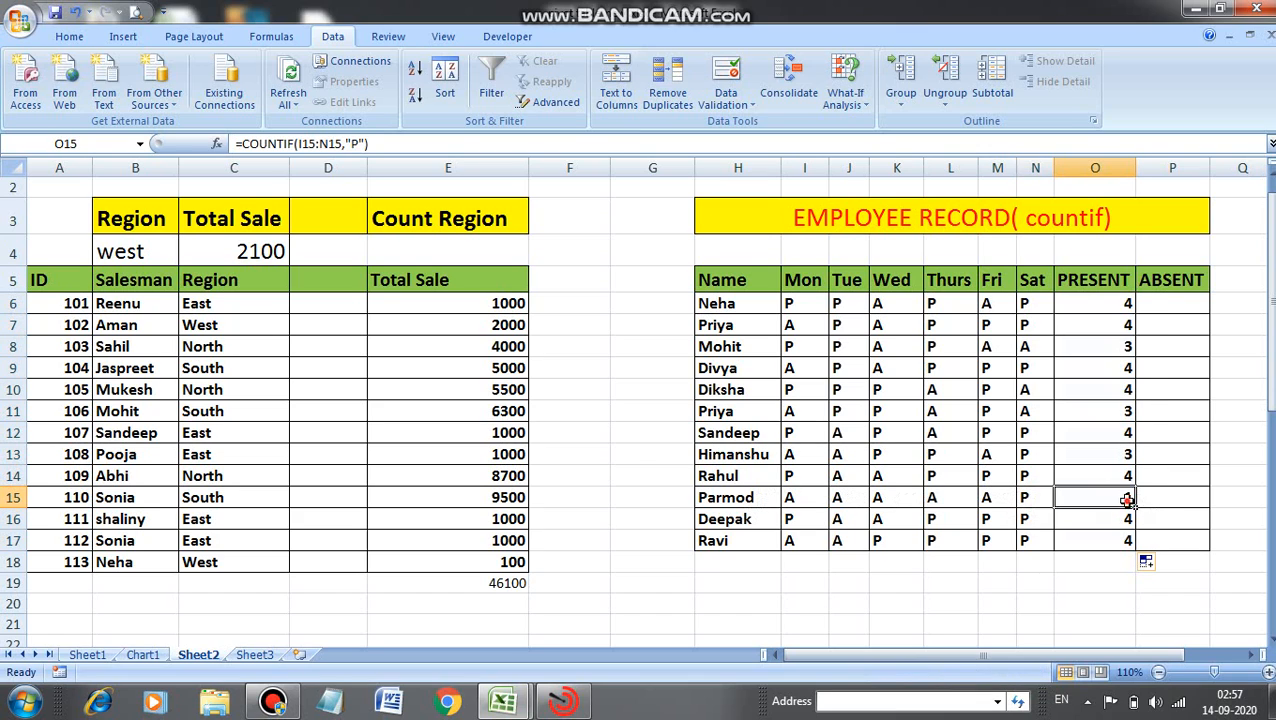
# Enter =COUNTIF(I6:N6,"A") in Neha's ABSENT cell P6 to count her A days.
pyautogui.click(1160, 304)
pyautogui.write('=xoun')
pyautogui.press('BackSpace')
pyautogui.press('BackSpace')
pyautogui.press('BackSpace')
pyautogui.press('BackSpace')
pyautogui.write('x')
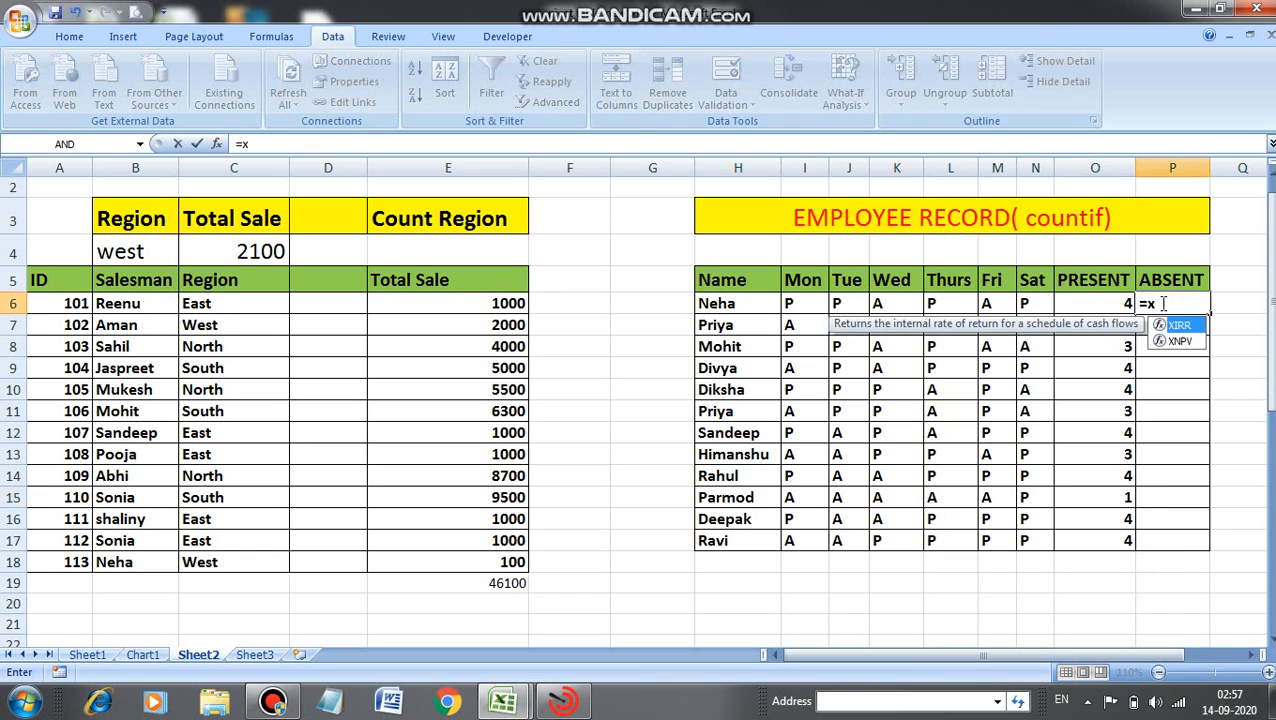
pyautogui.press('BackSpace')
pyautogui.write('countif')
pyautogui.press('Tab')
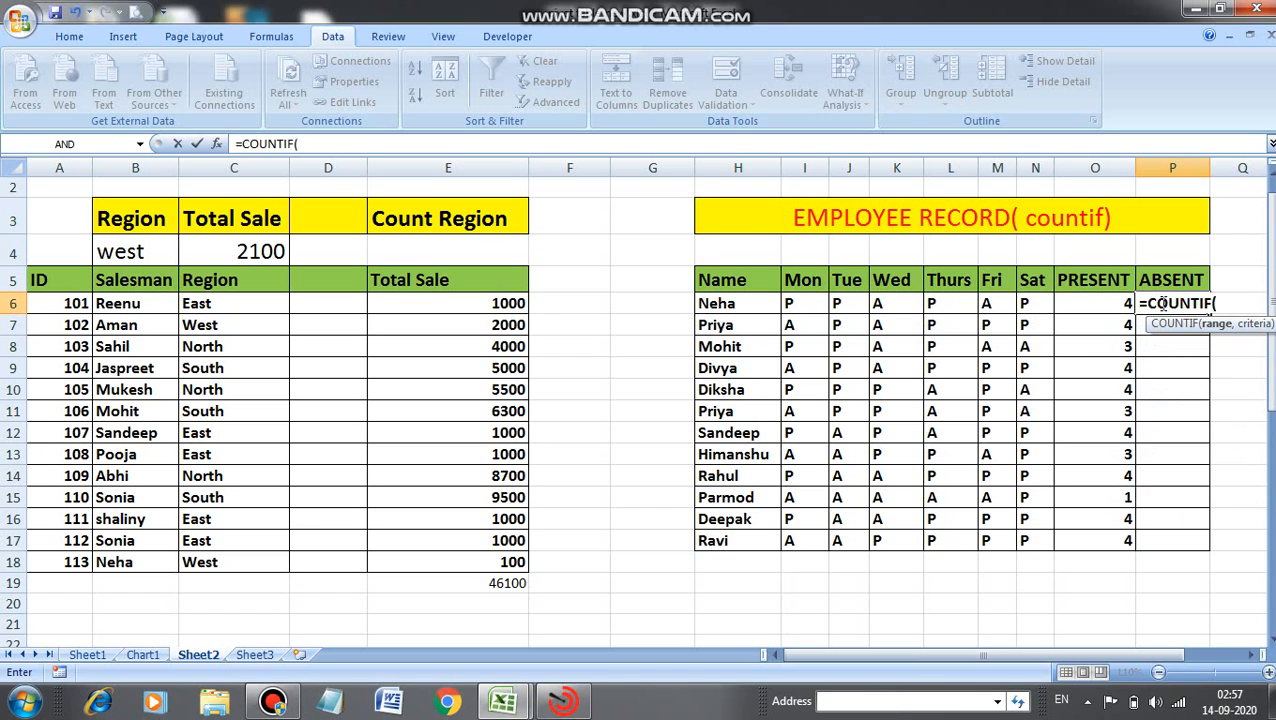
pyautogui.moveTo(786, 302); pyautogui.dragTo(1031, 300)
pyautogui.write(',"A"')
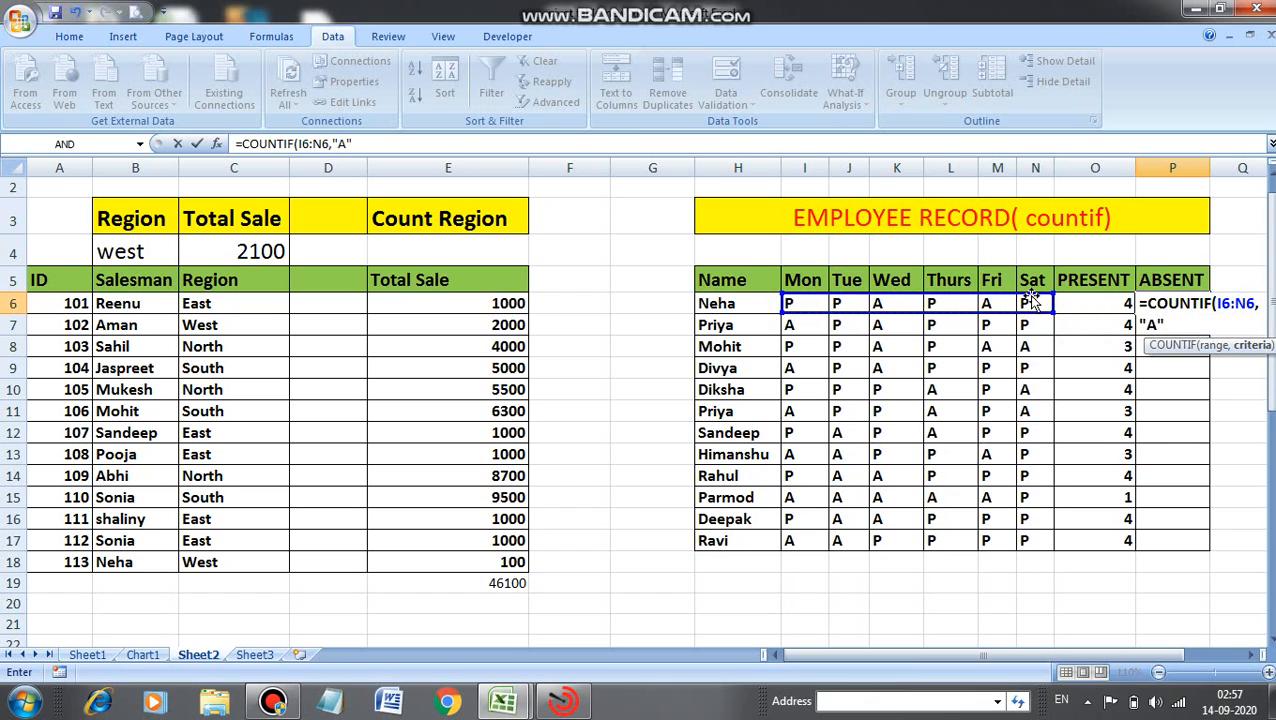
pyautogui.write(')')
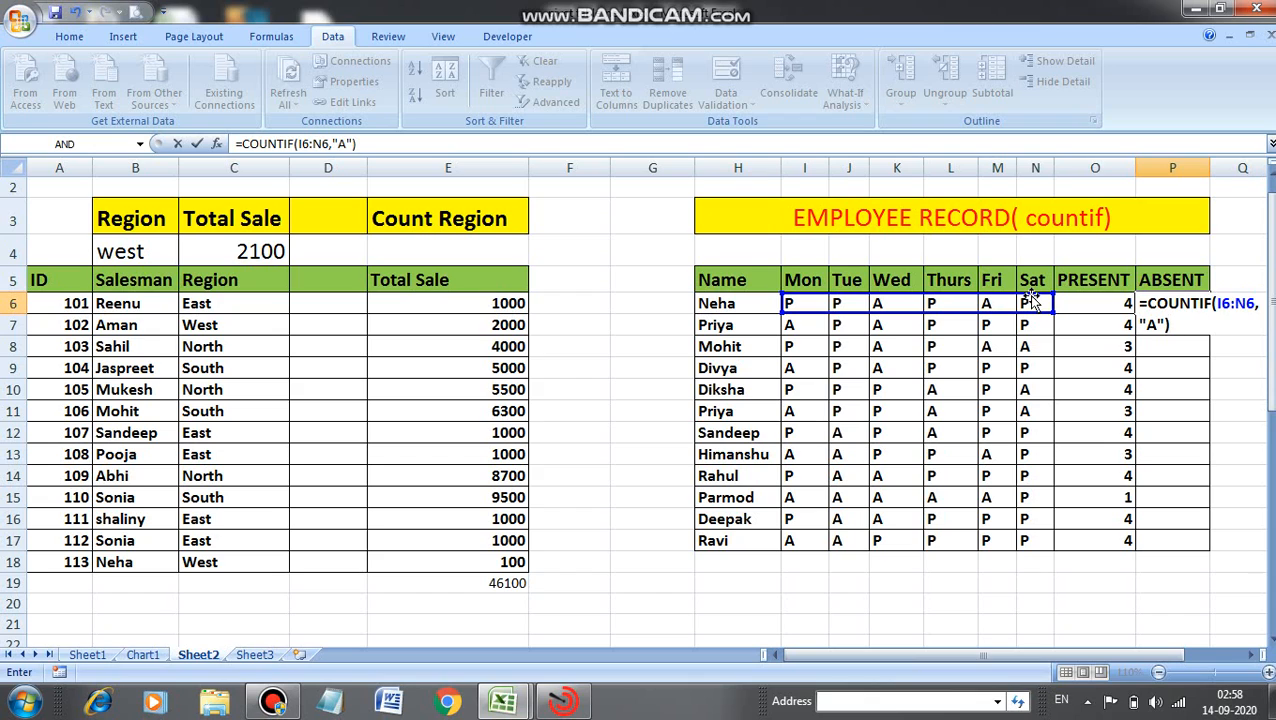
pyautogui.press('Return')
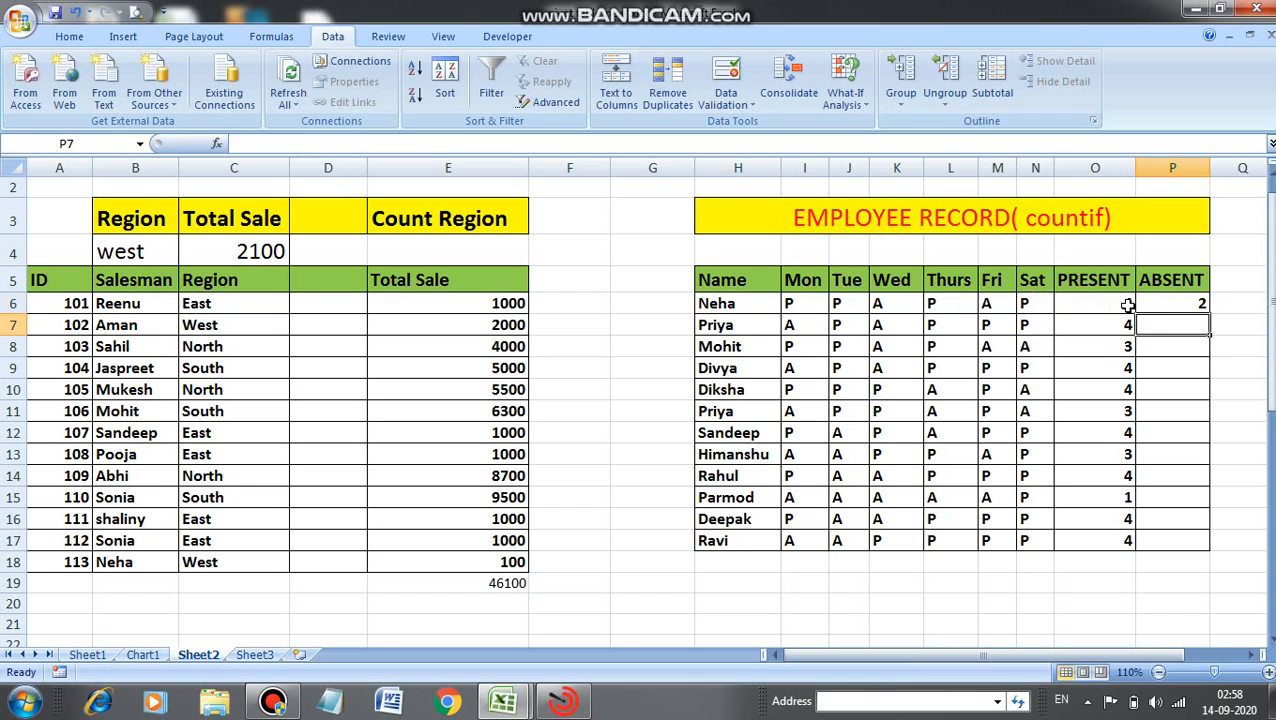
# Fill the ABSENT formula down to P17.
pyautogui.click(1205, 305)
pyautogui.moveTo(1210, 313); pyautogui.dragTo(1210, 314)
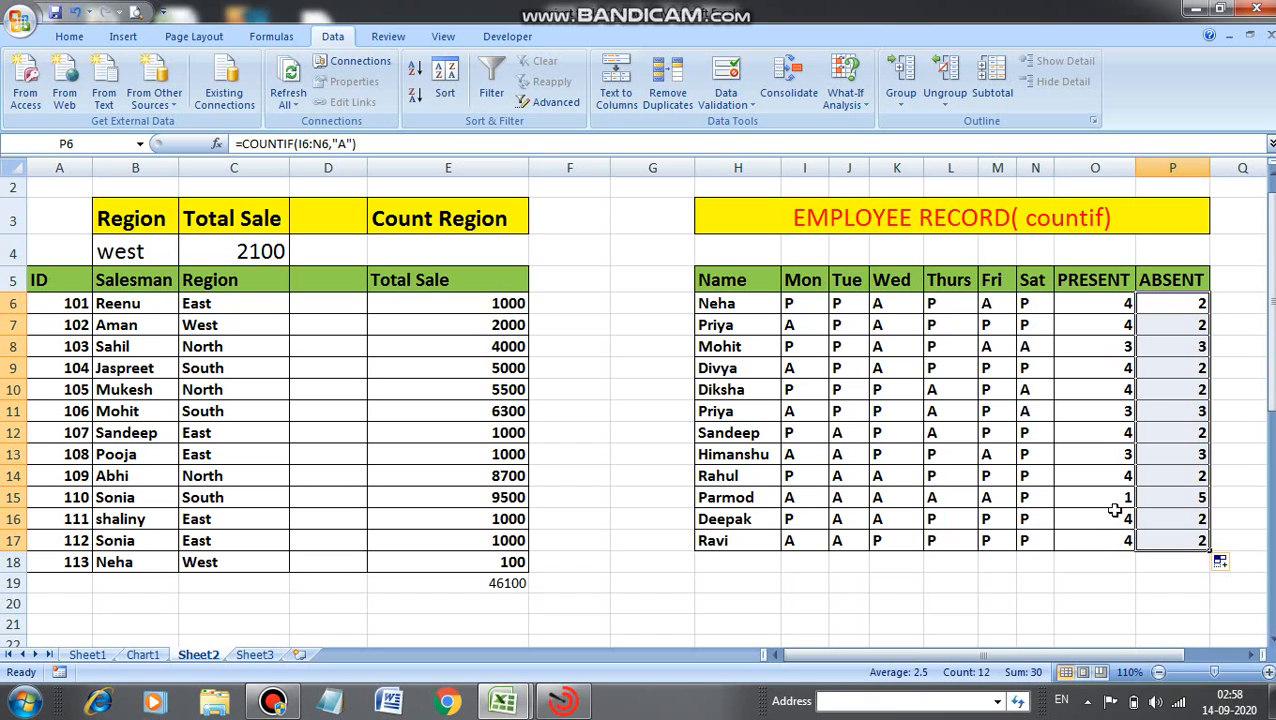
pyautogui.click(1163, 304)
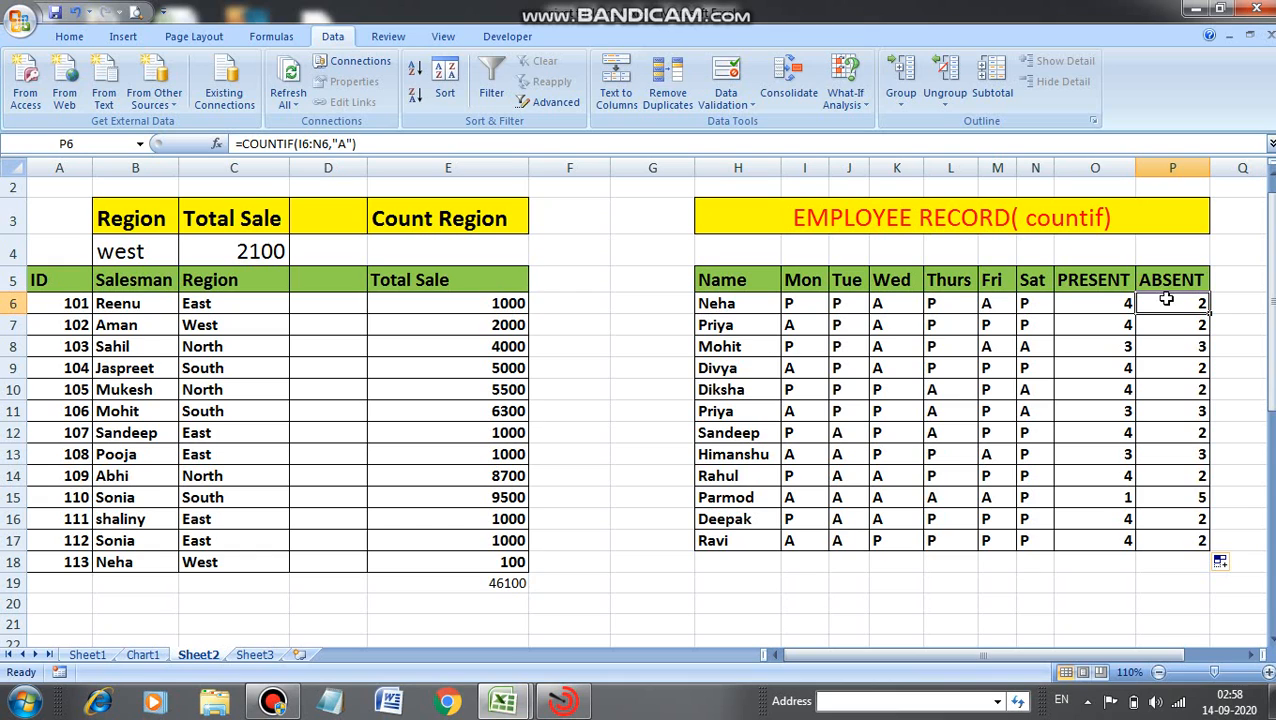
# Review the COUNTIF formulas in O6 and P6 and the SUMIF formula in C4.
pyautogui.scroll(1, 1272, 222)
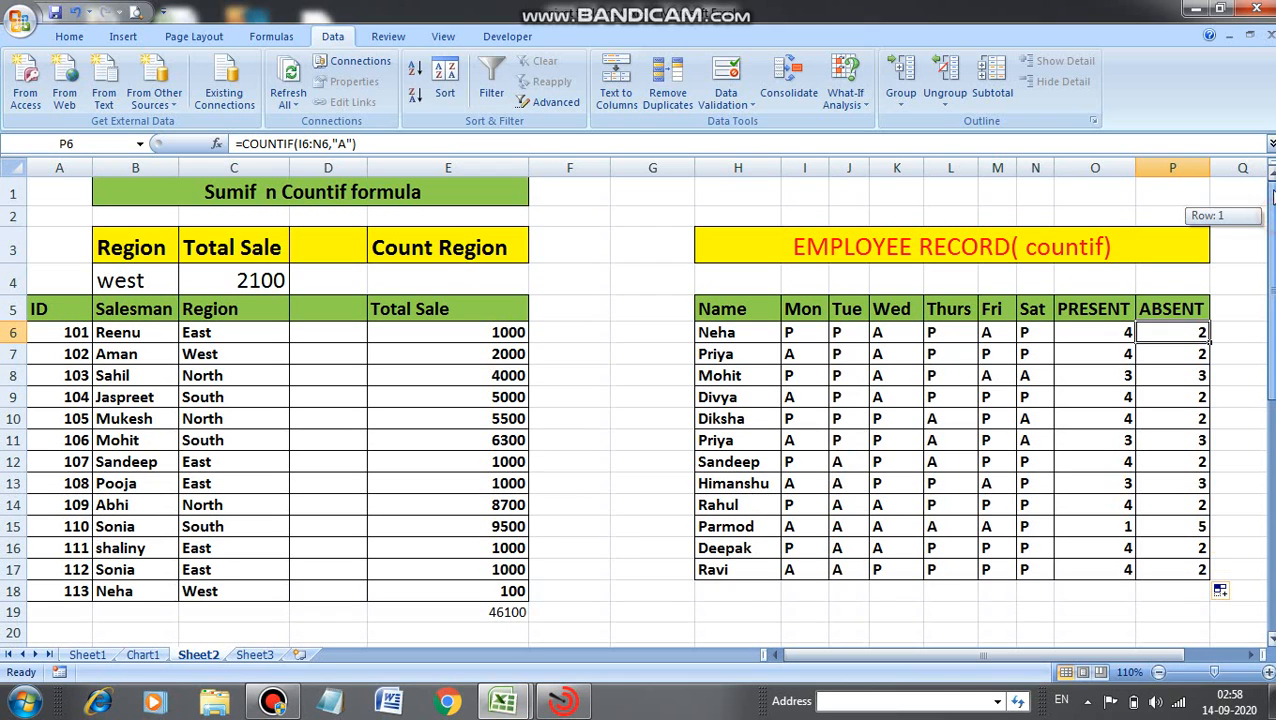
pyautogui.click(1110, 334)
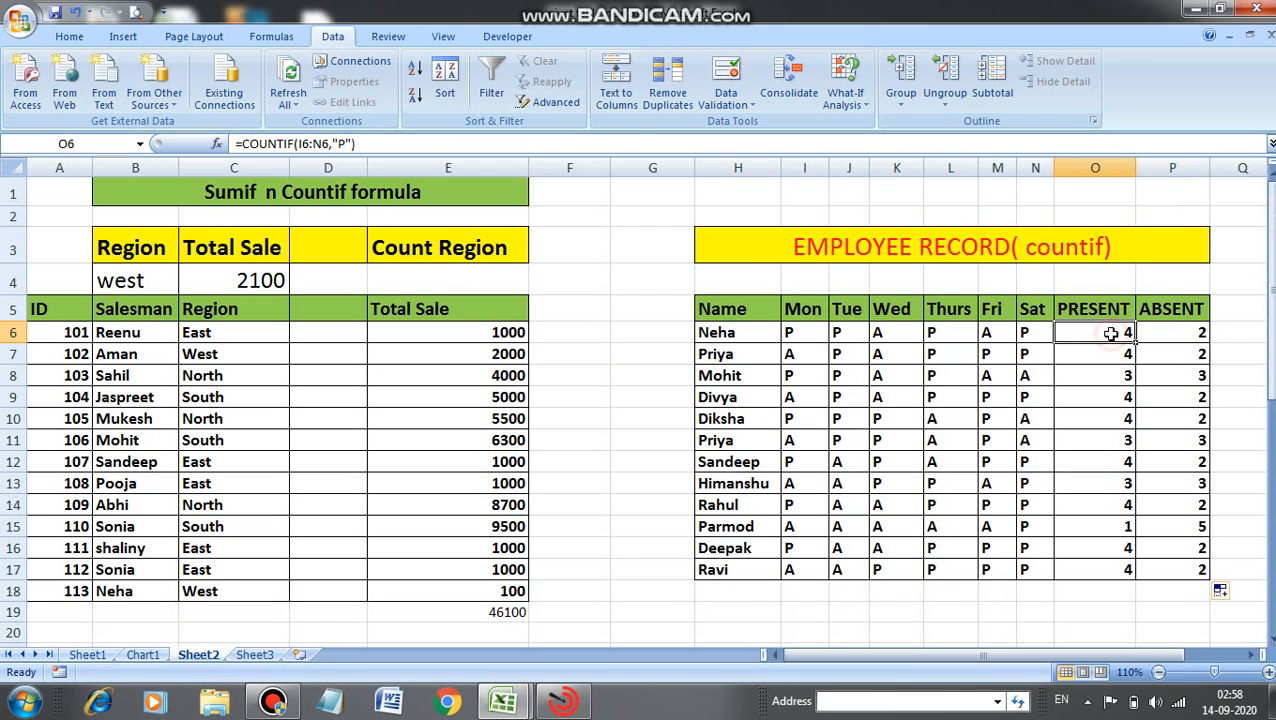
pyautogui.click(372, 147)
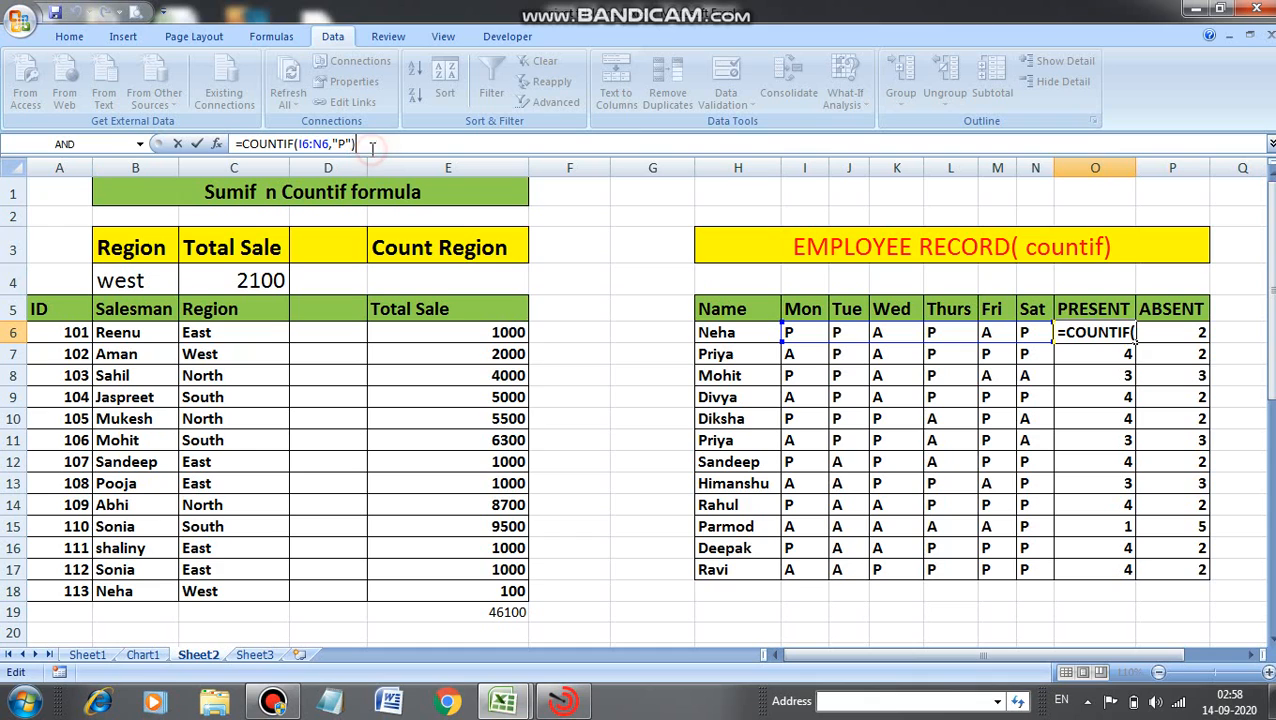
pyautogui.click(1170, 332)
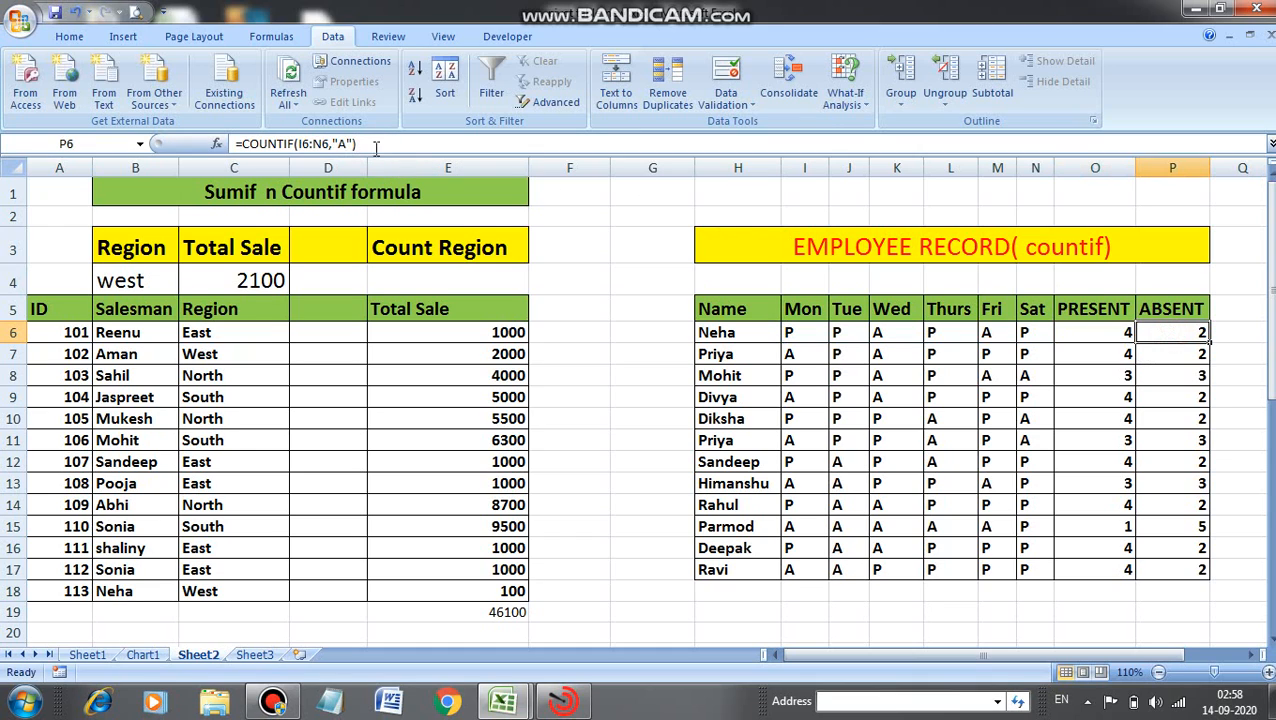
pyautogui.click(256, 272)
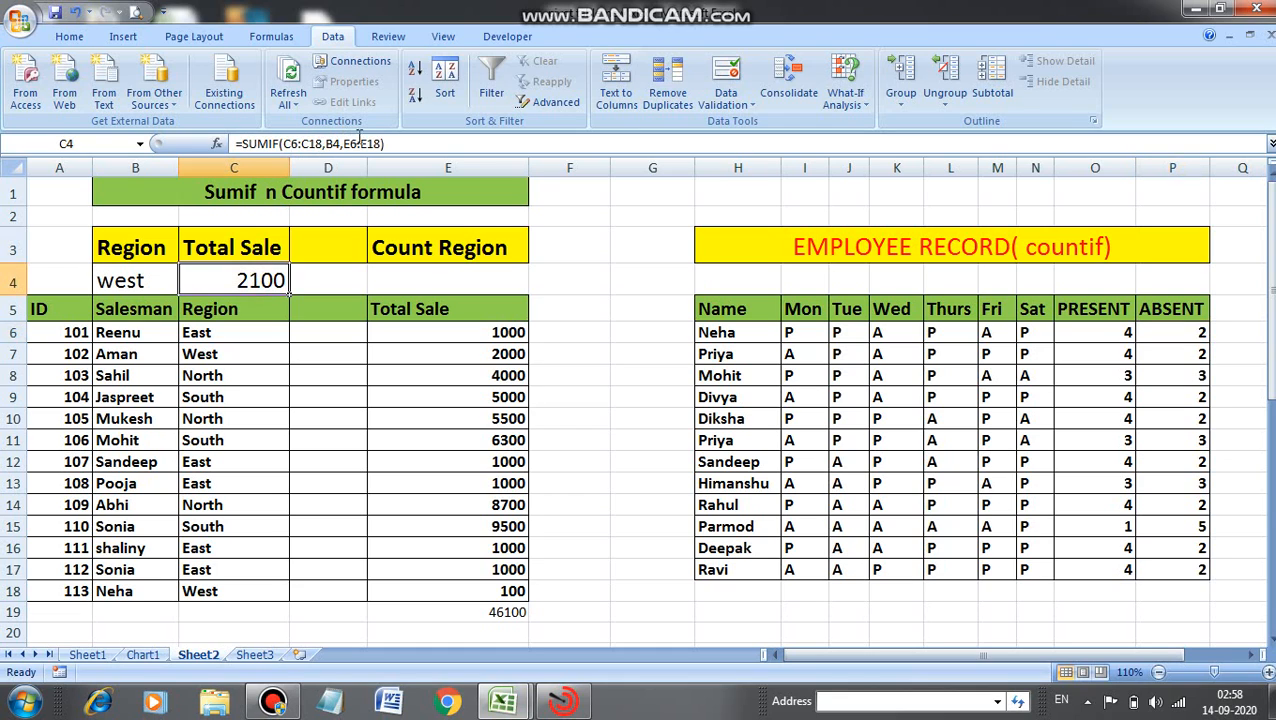
pyautogui.click(389, 143)
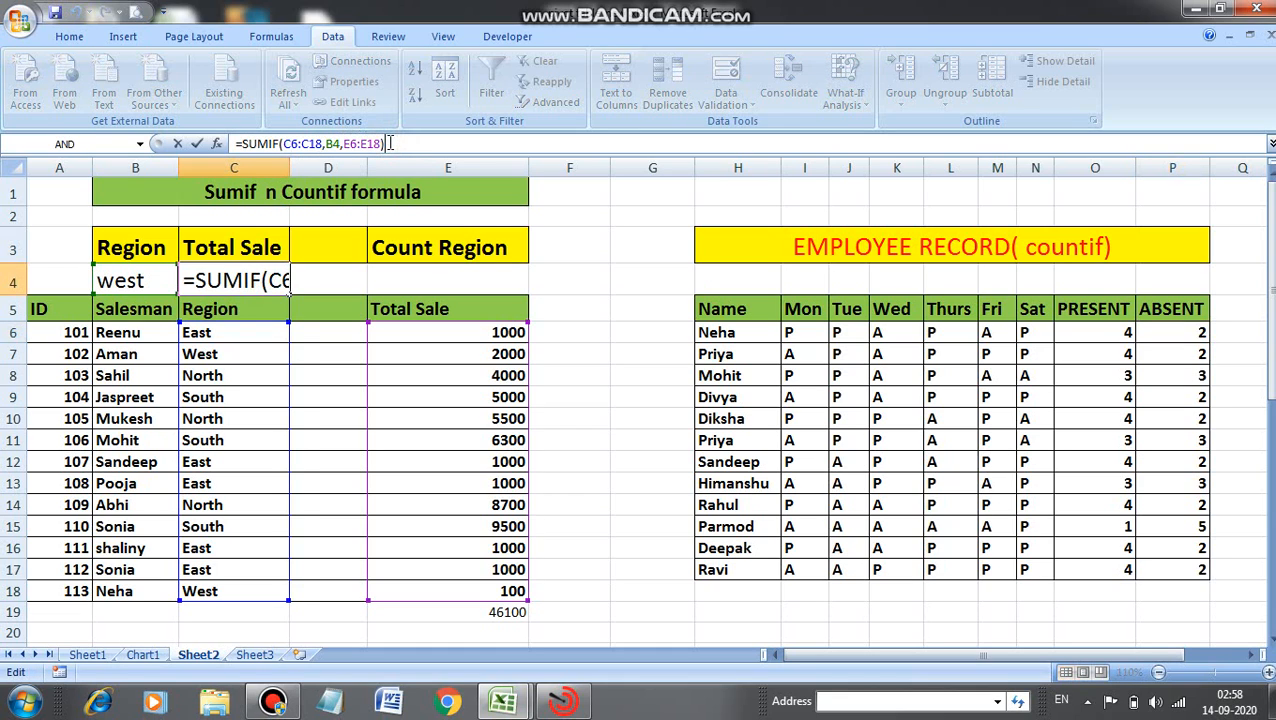